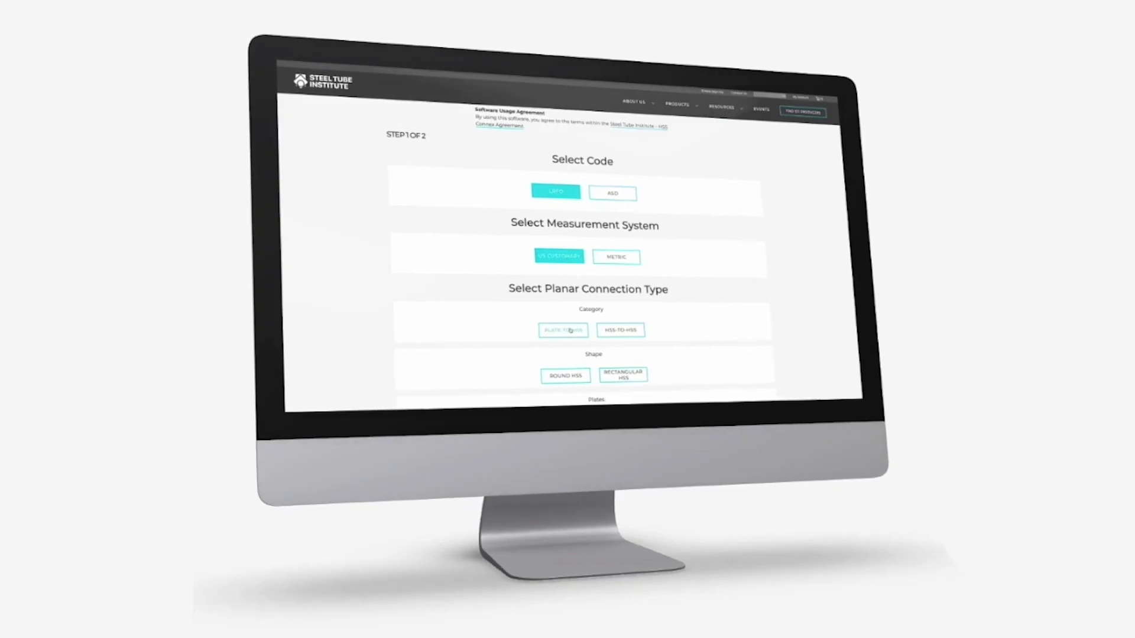
In the intro preview, choose Plate-to-HSS and a Rectangular HSS chord shape.
click(567, 333)
scroll(486, 357, down, 2)
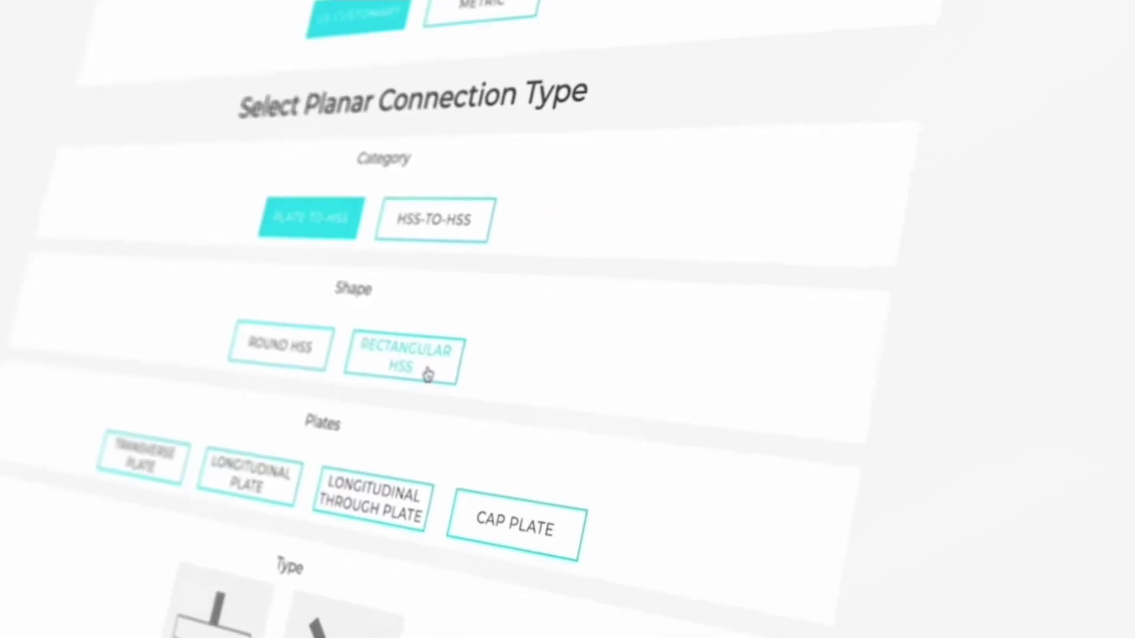
click(427, 374)
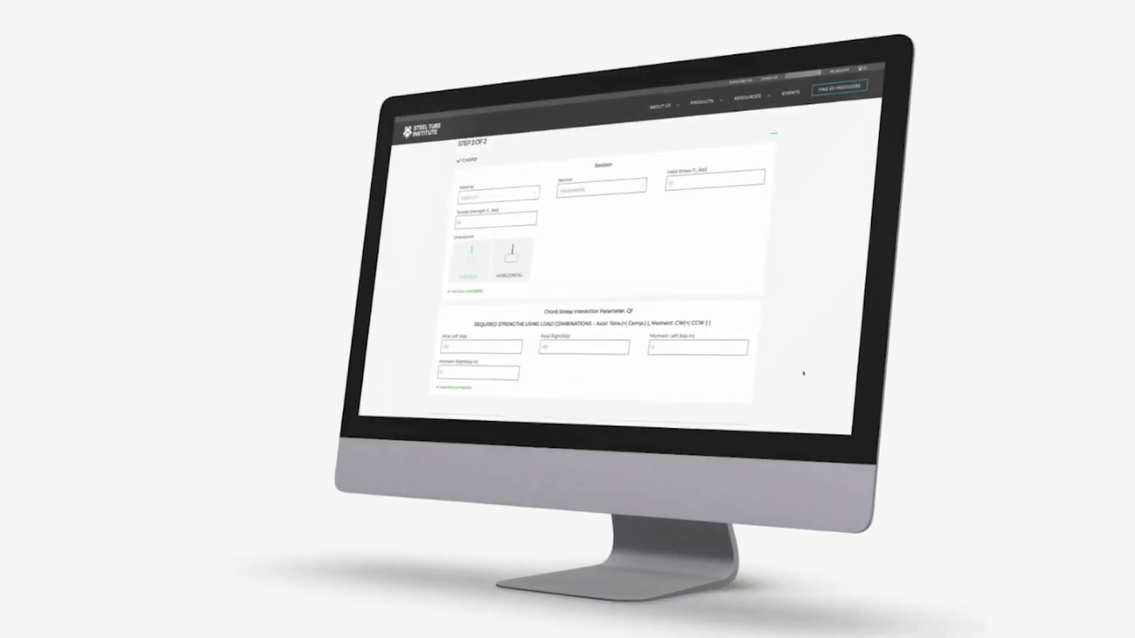
scroll(816, 373, down, 15)
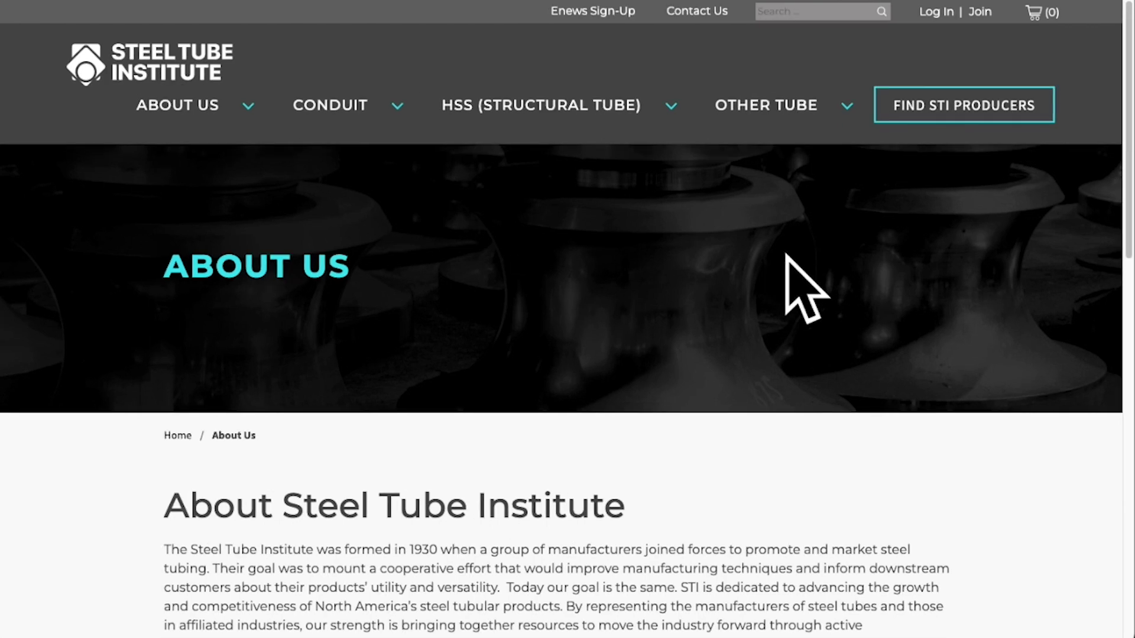
Log in and launch the HSS Connex tool from the My Account HSS Connex page.
click(940, 13)
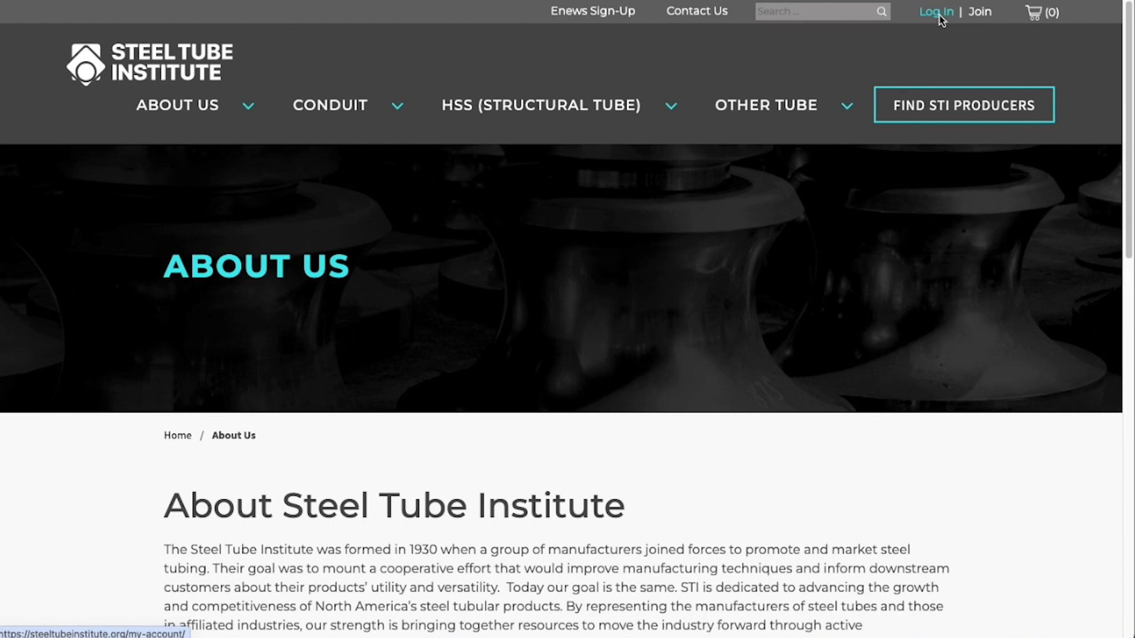
mouse_move(942, 22)
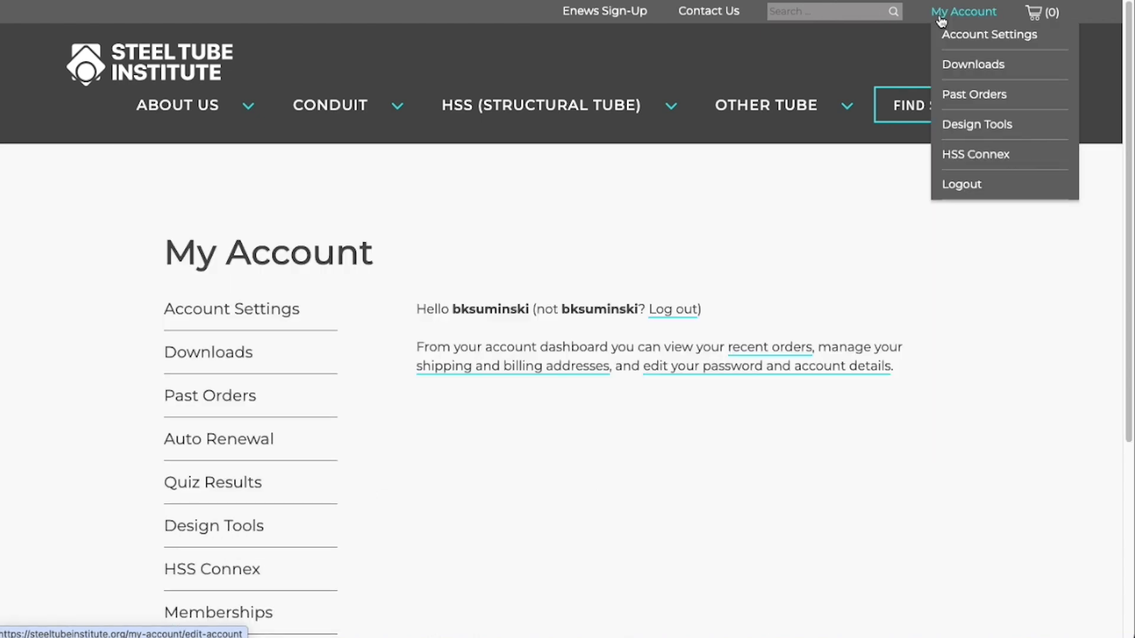
click(961, 157)
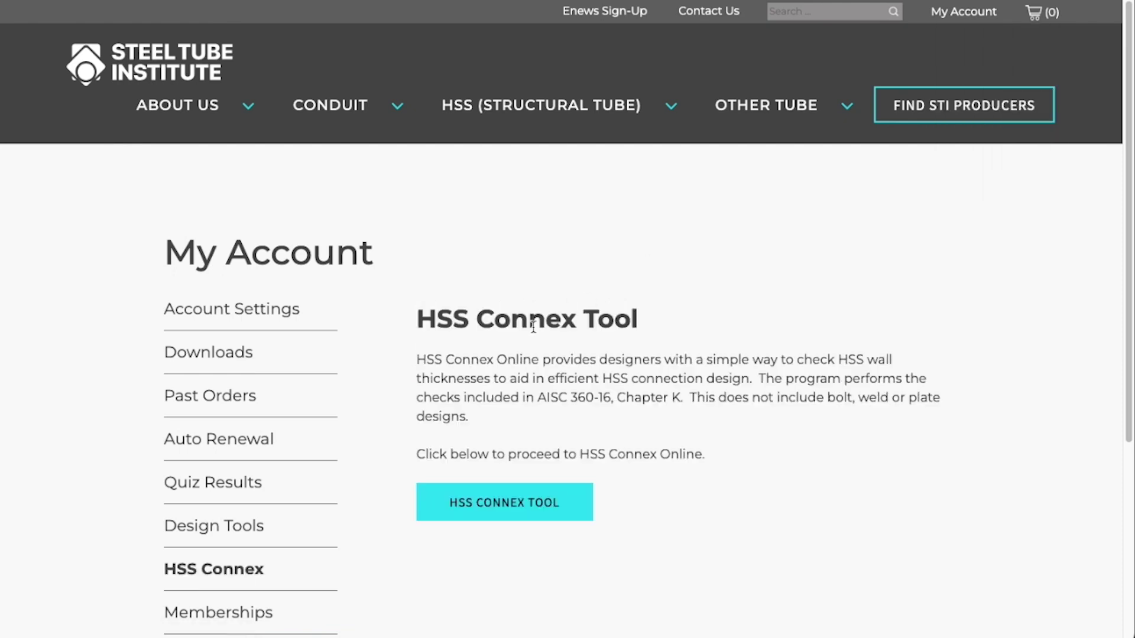
click(509, 508)
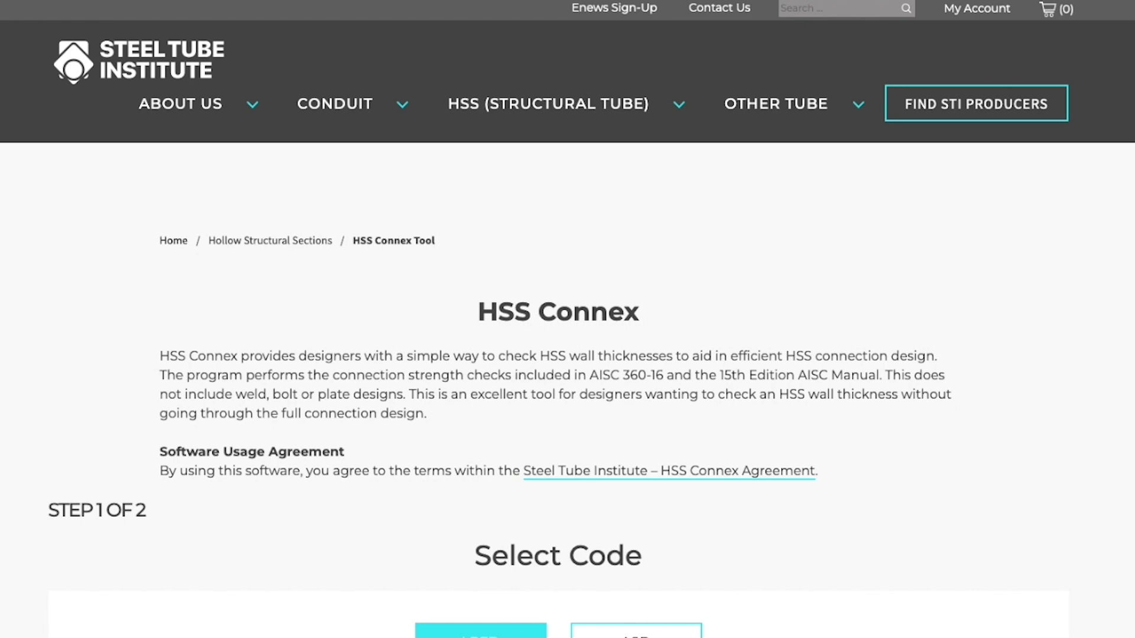
Scroll down to the measurement system and planar connection type options.
scroll(568, 390, down, 10)
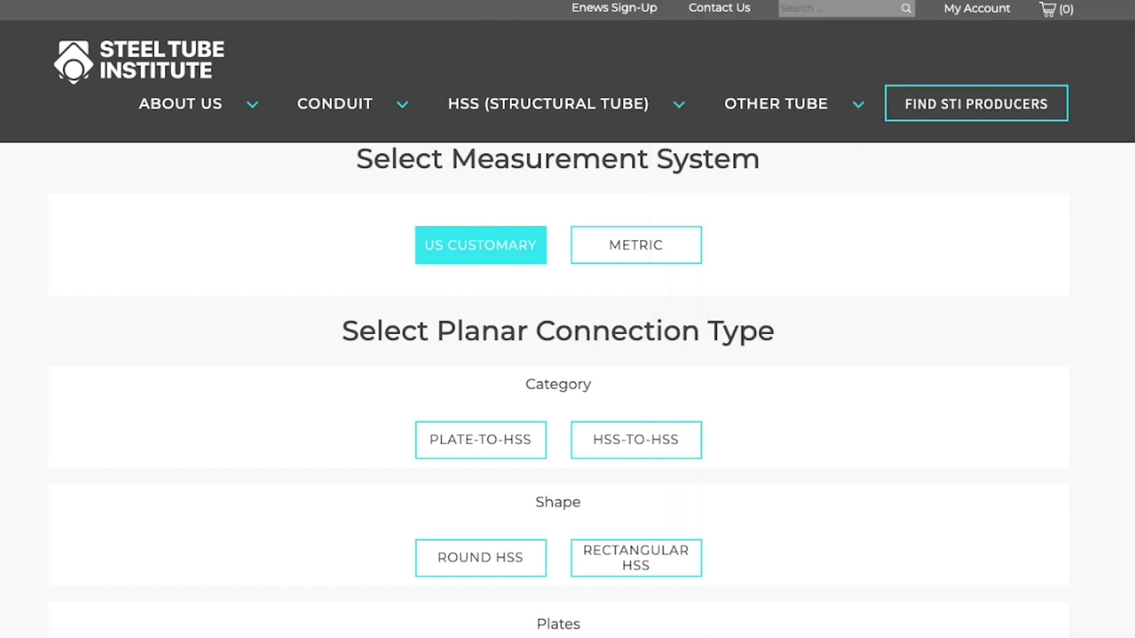
Narrow the browser window so it sits beside the example slide.
drag(950, 414, 699, 416)
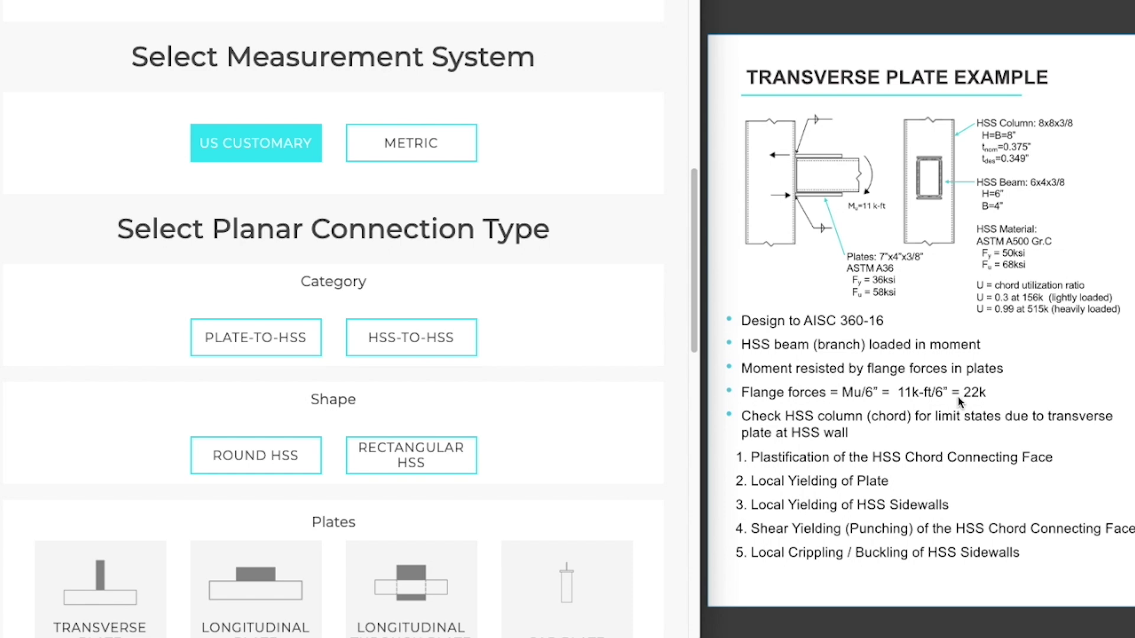
scroll(370, 339, up, 2)
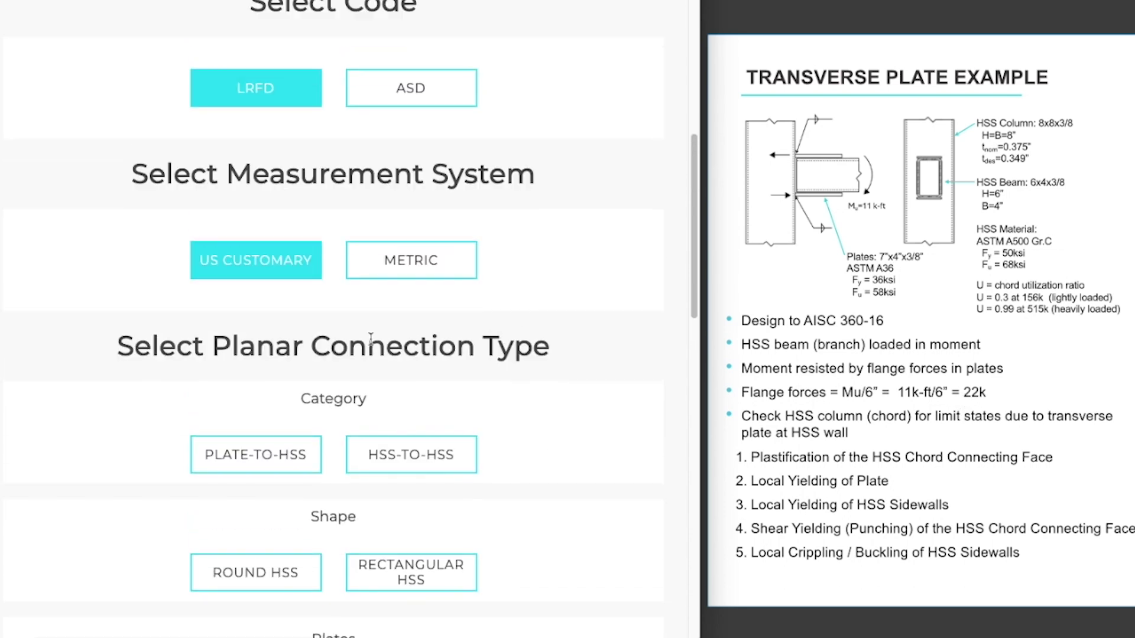
scroll(370, 339, up, 4)
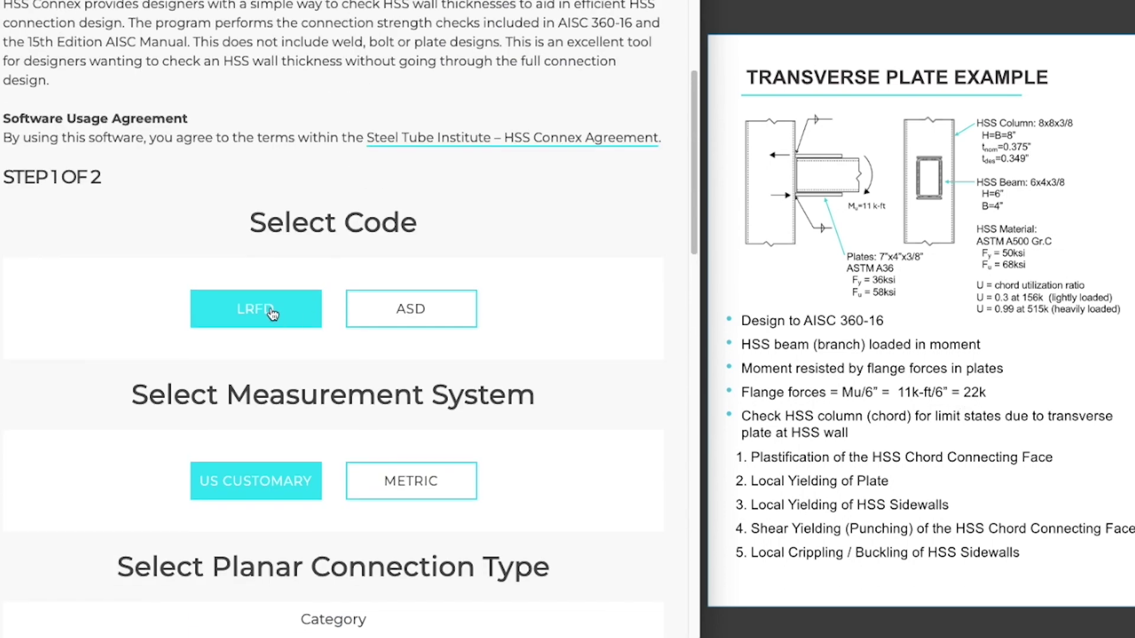
scroll(272, 313, down, 3)
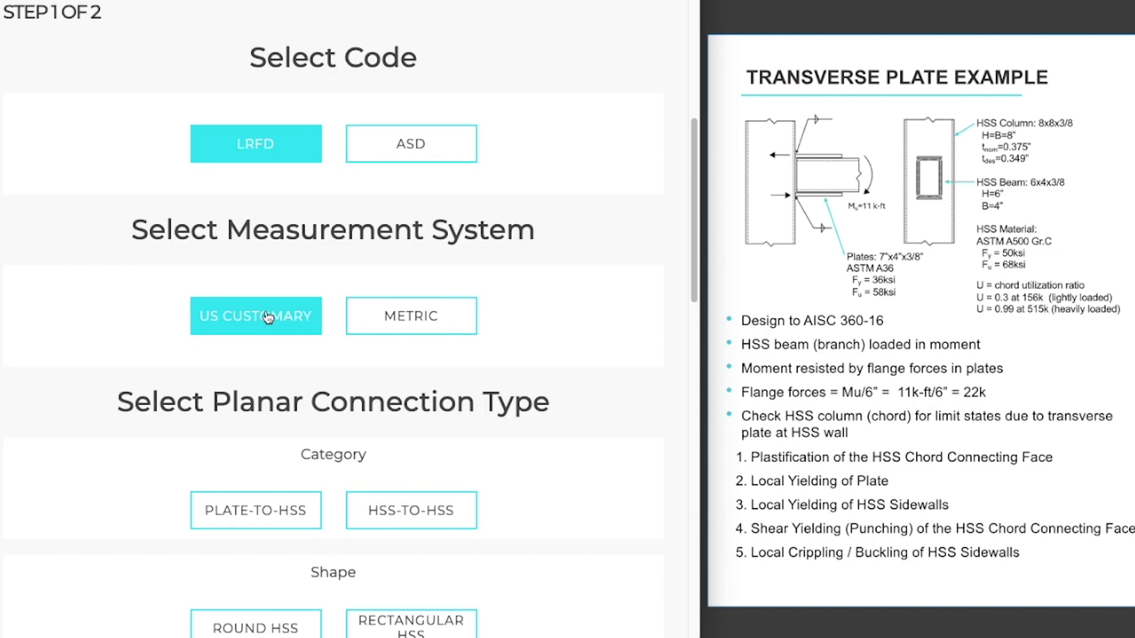
scroll(266, 315, down, 4)
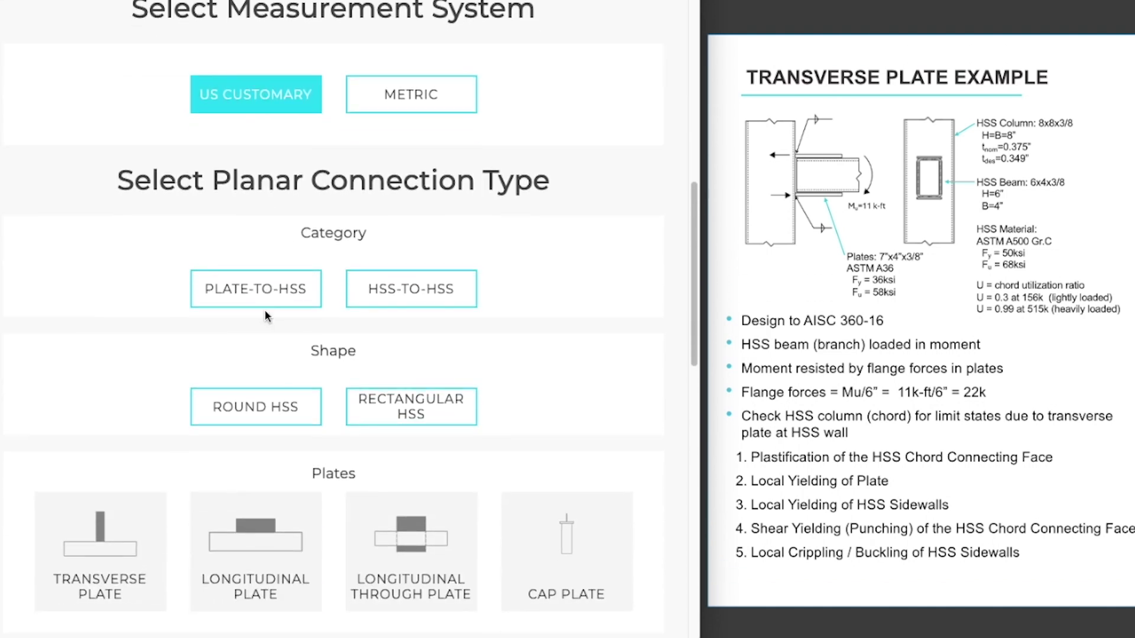
Set the connection category to Plate-to-HSS with a Rectangular HSS chord.
click(260, 292)
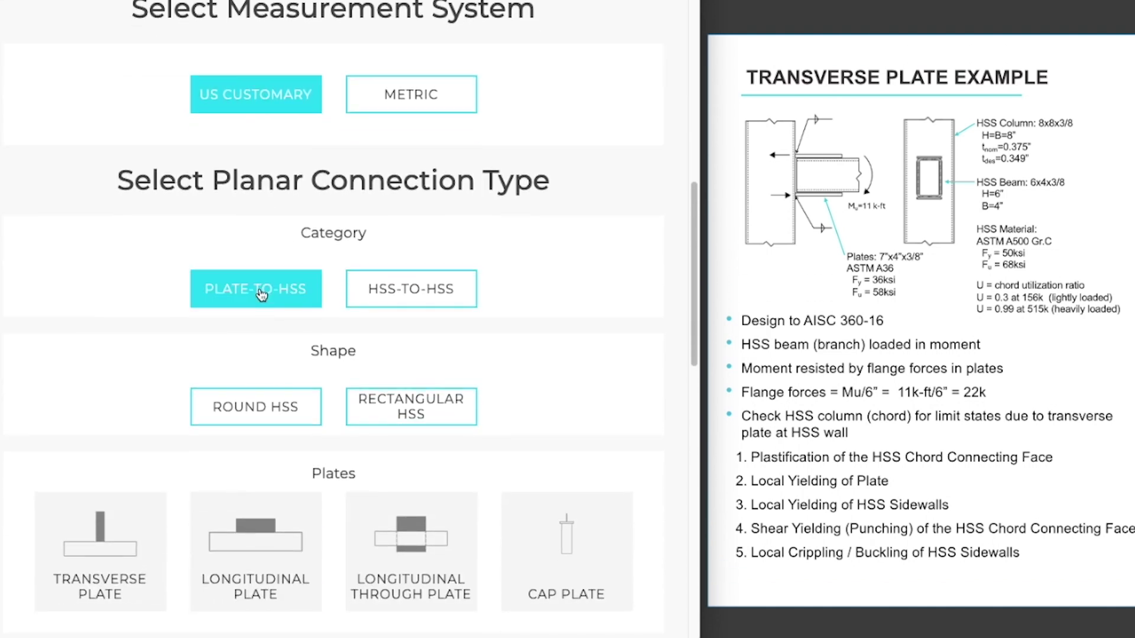
scroll(260, 292, down, 2)
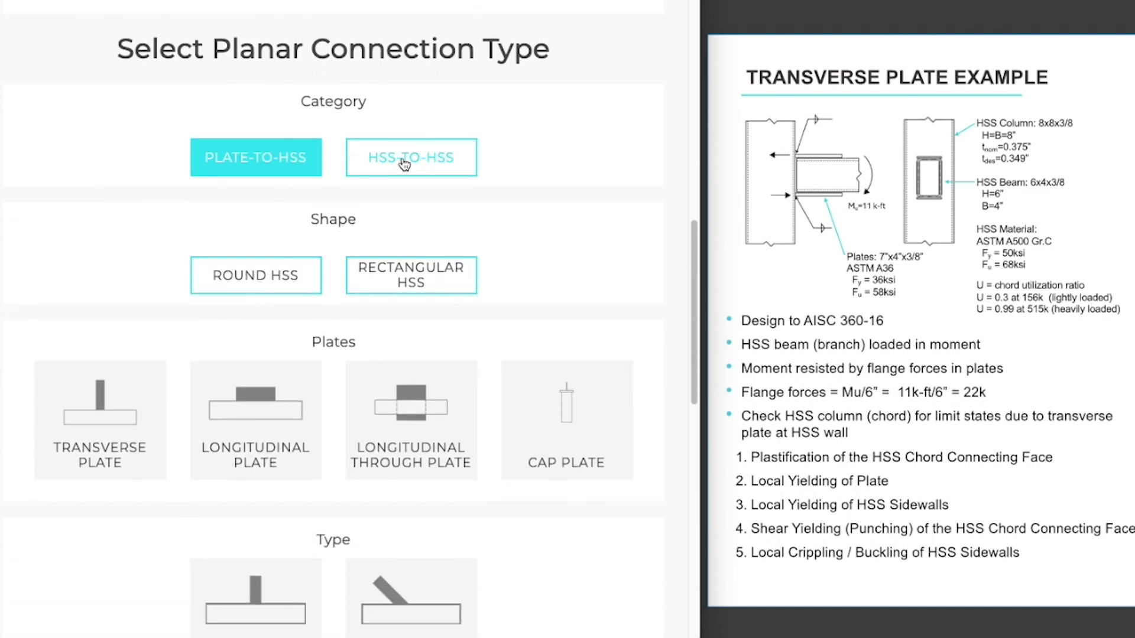
click(404, 164)
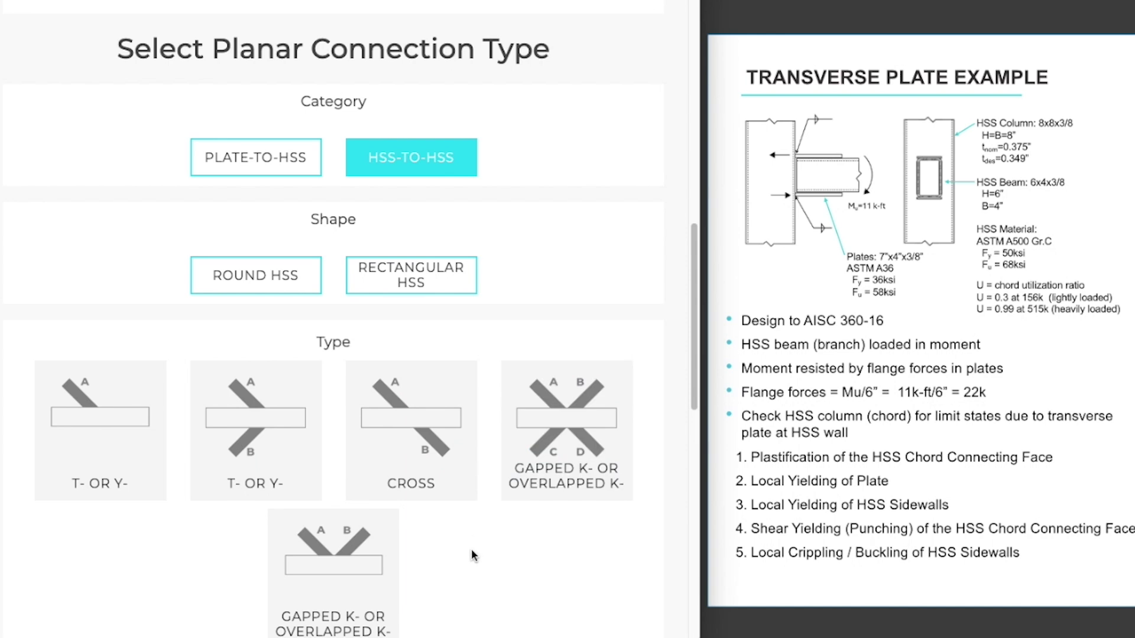
click(256, 159)
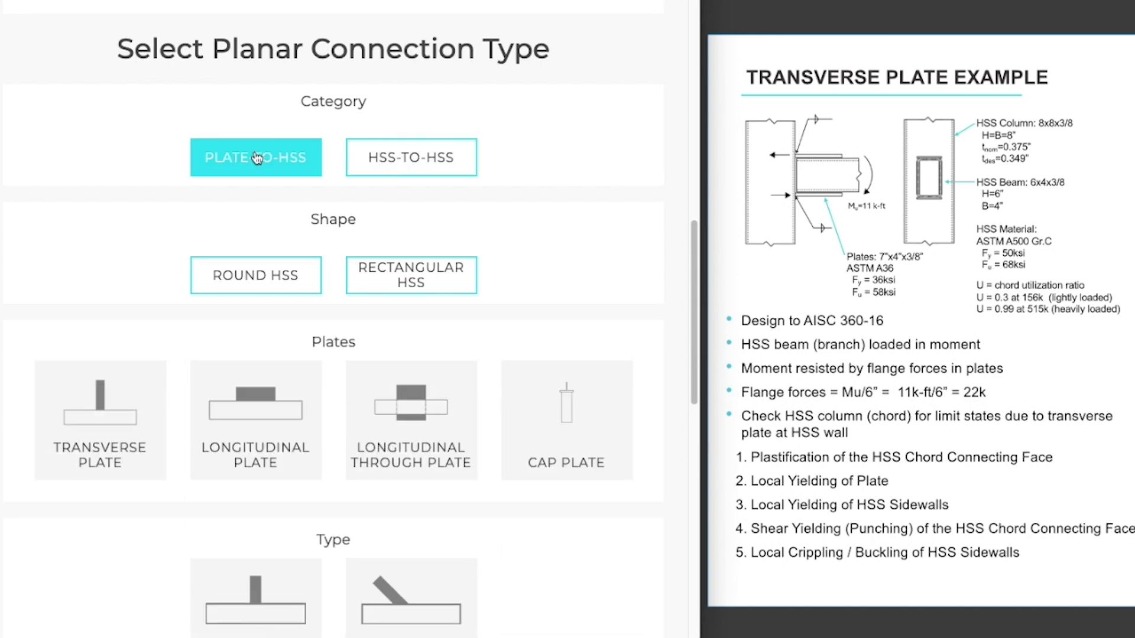
click(392, 165)
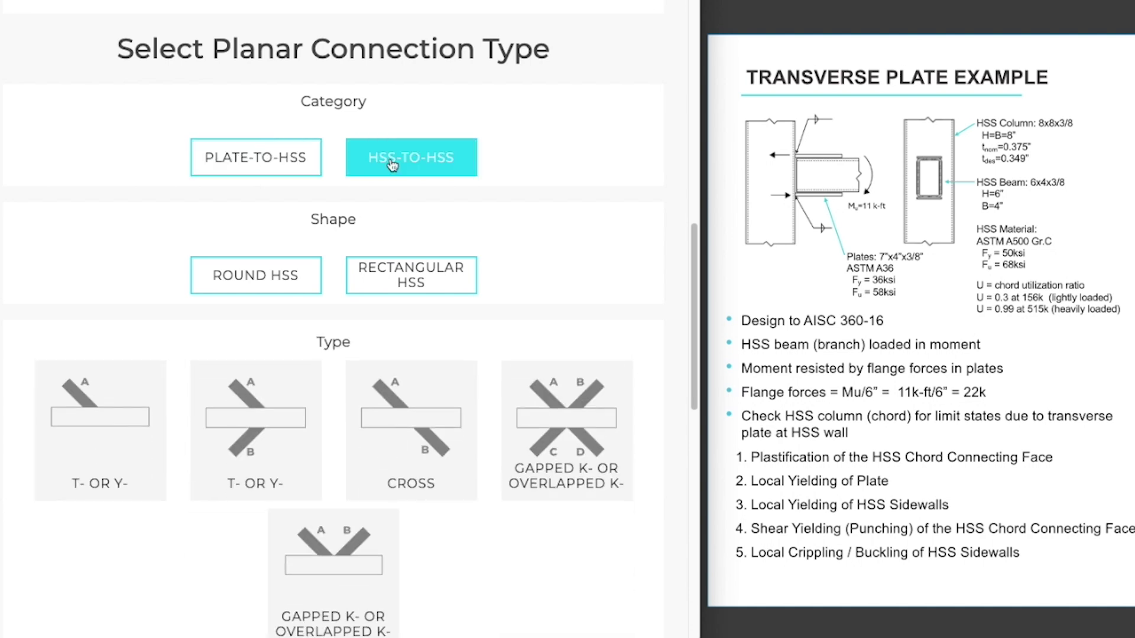
click(272, 158)
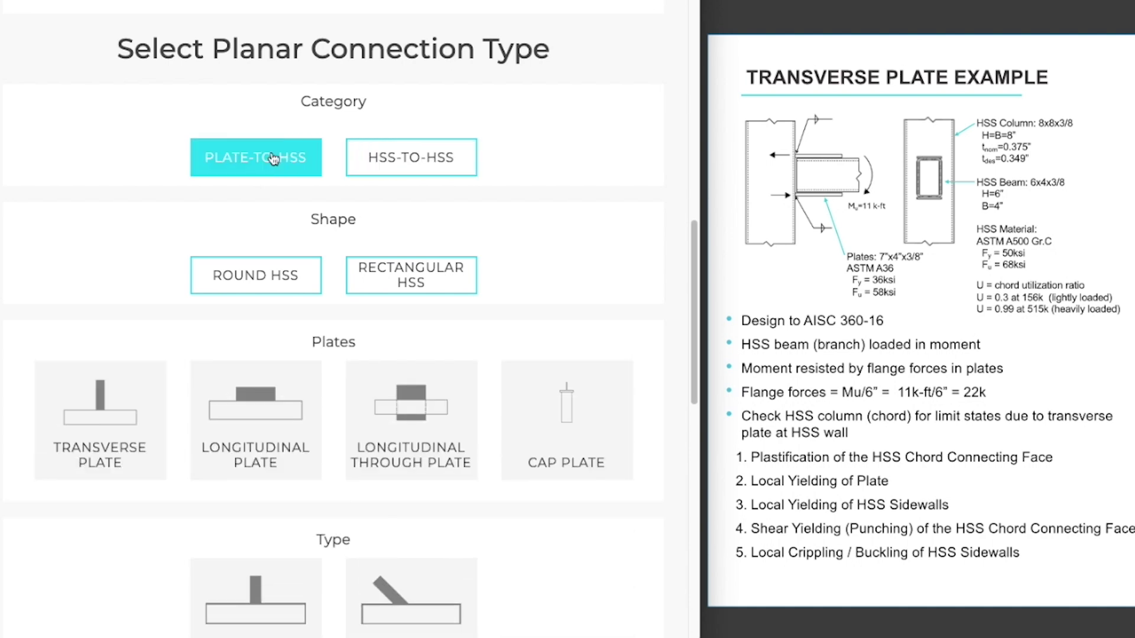
click(424, 285)
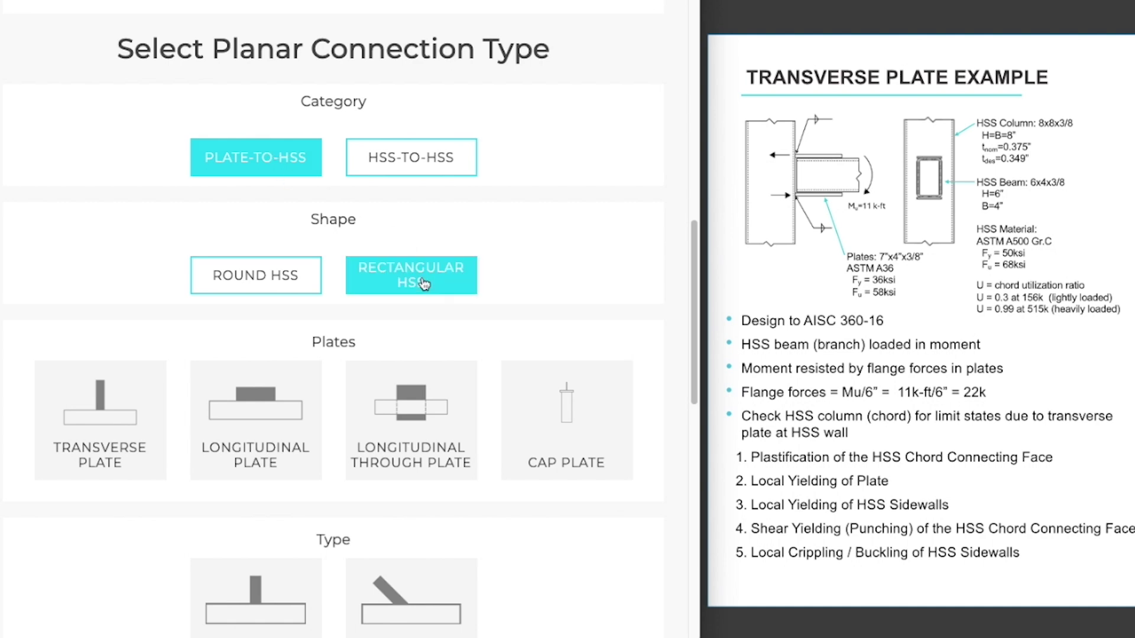
scroll(421, 284, down, 3)
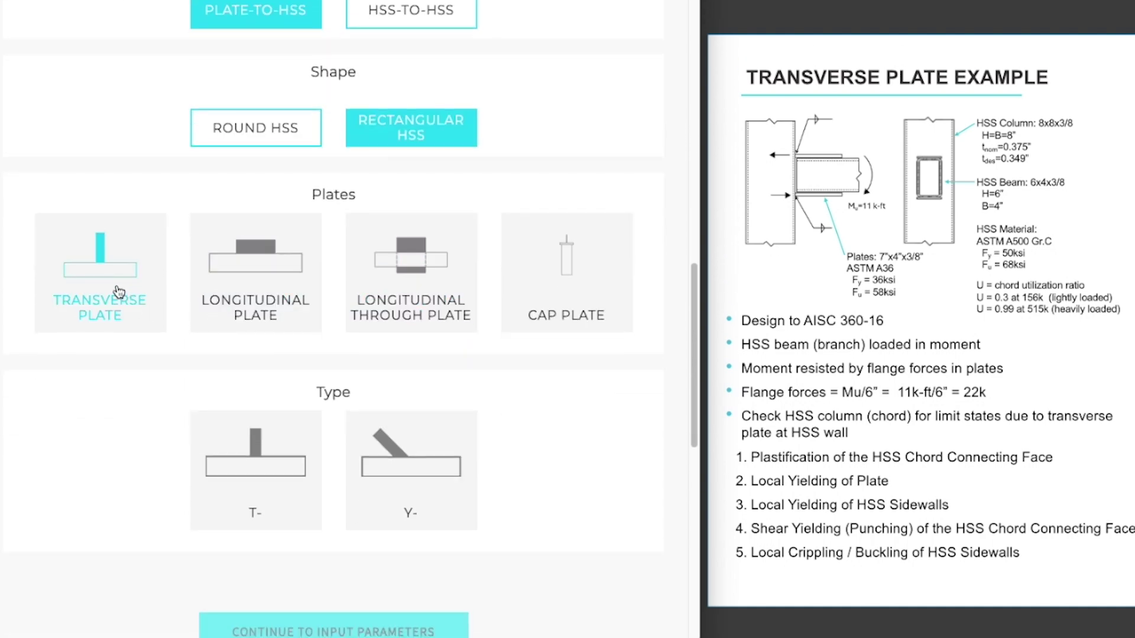
Pick a transverse plate T-connection and continue to the Step 2 input parameters.
click(119, 291)
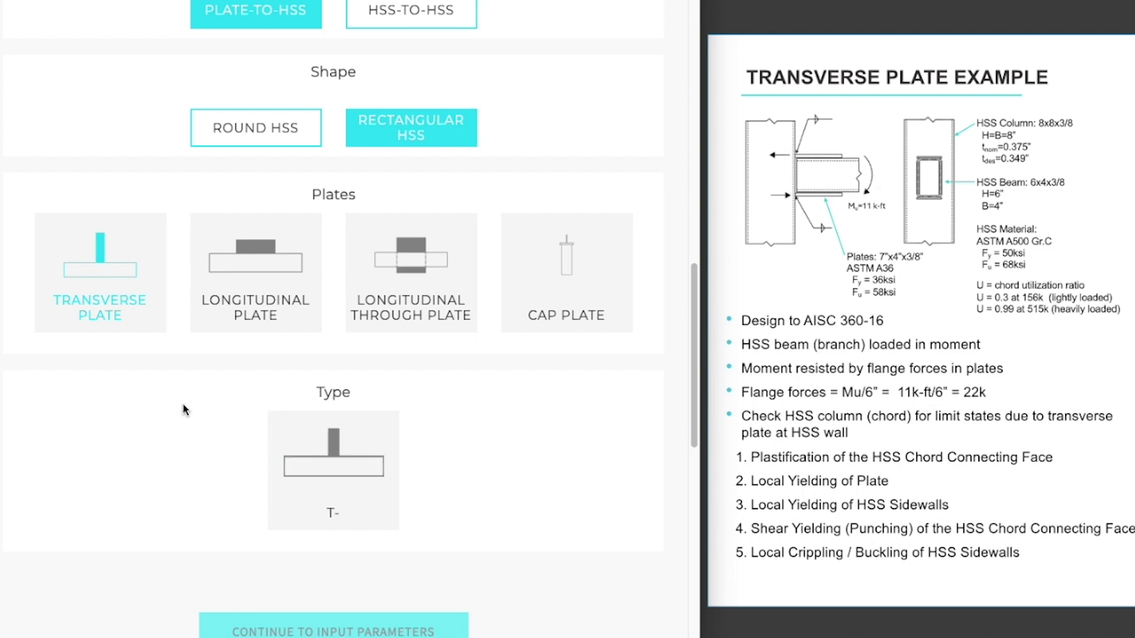
click(332, 470)
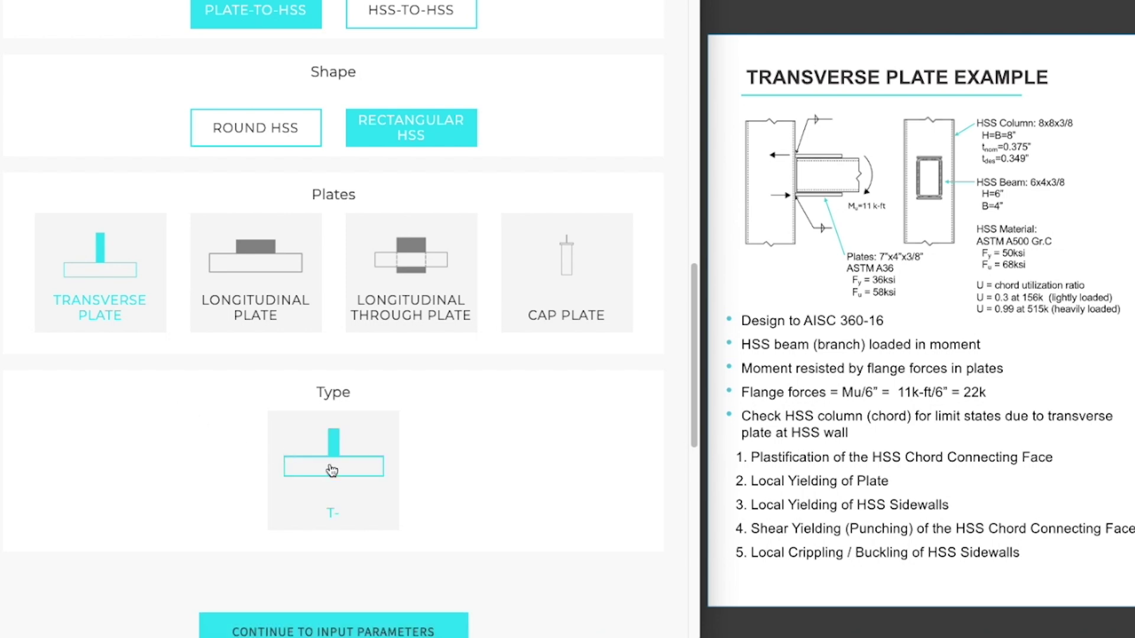
scroll(332, 470, down, 3)
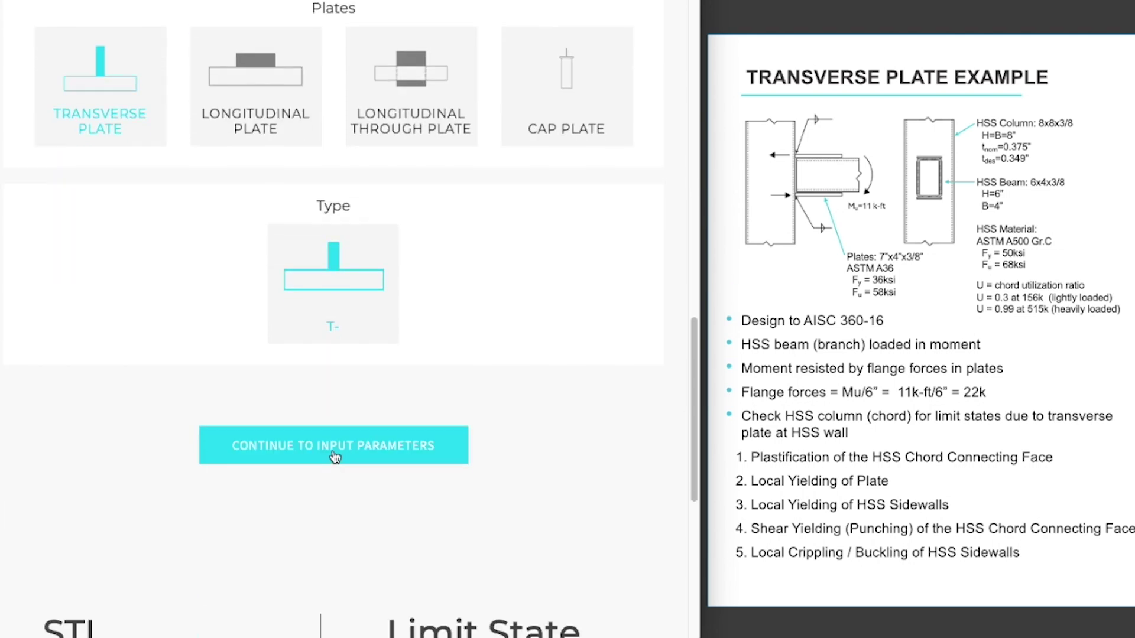
click(334, 456)
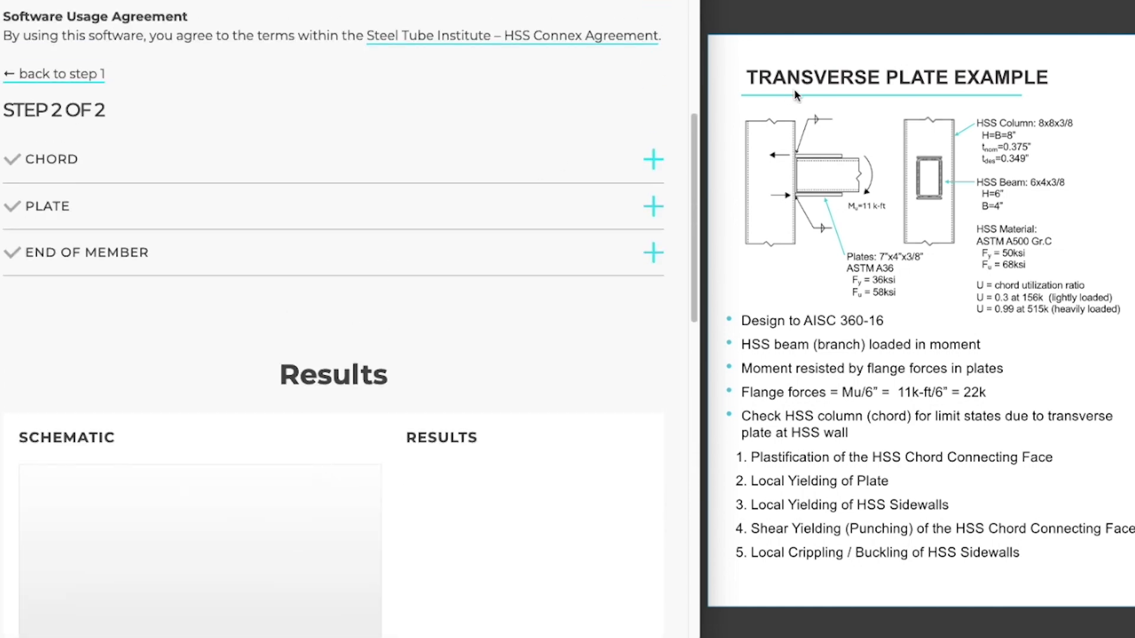
Set the chord to A500 Gr.C, HSS8x8x3/8, leaving all Qf loads at 0.
click(654, 160)
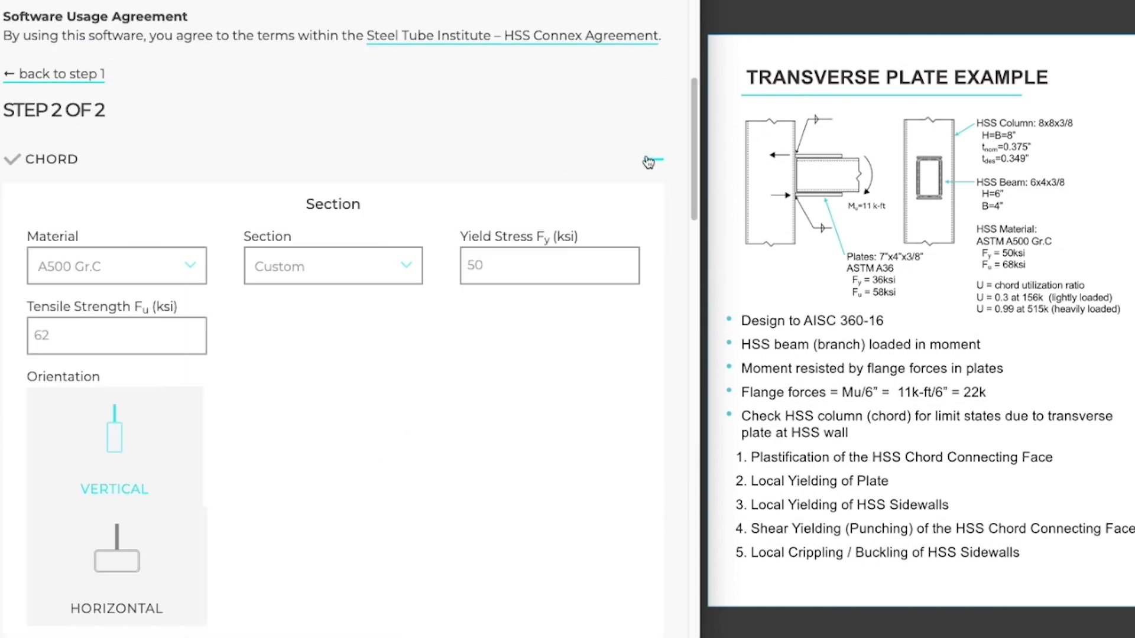
click(194, 273)
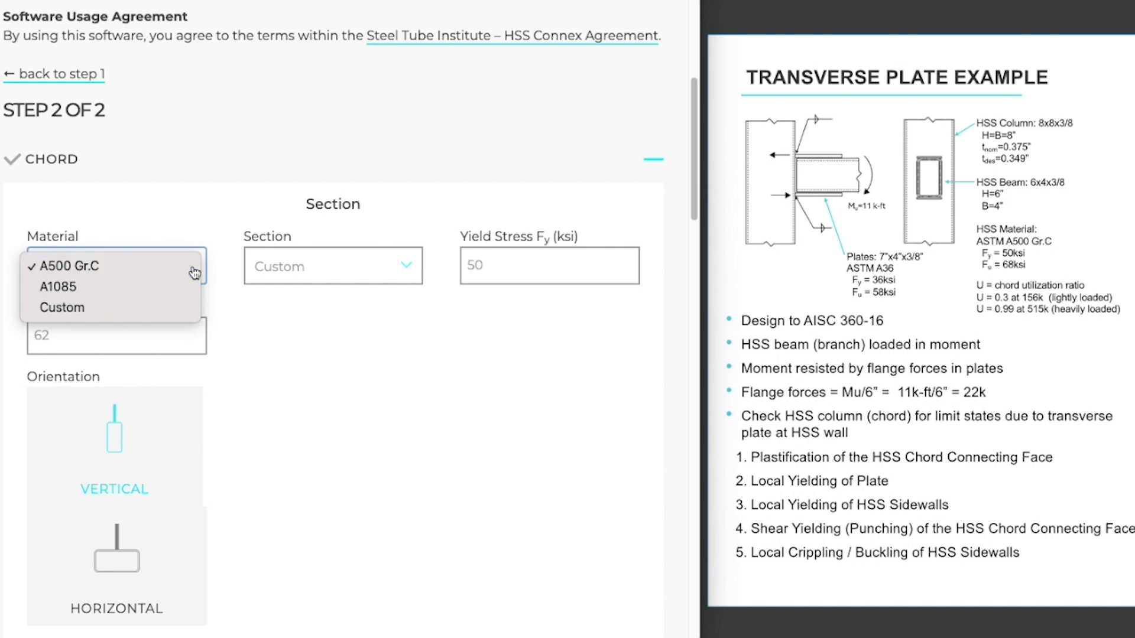
click(195, 267)
click(296, 274)
scroll(294, 467, down, 15)
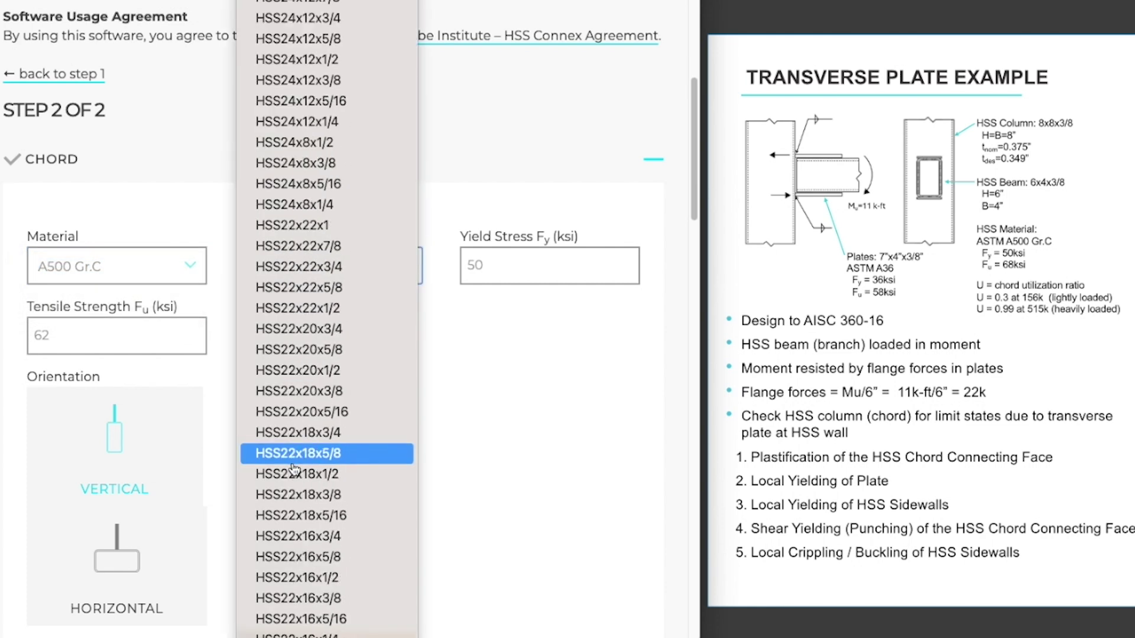
scroll(295, 467, down, 15)
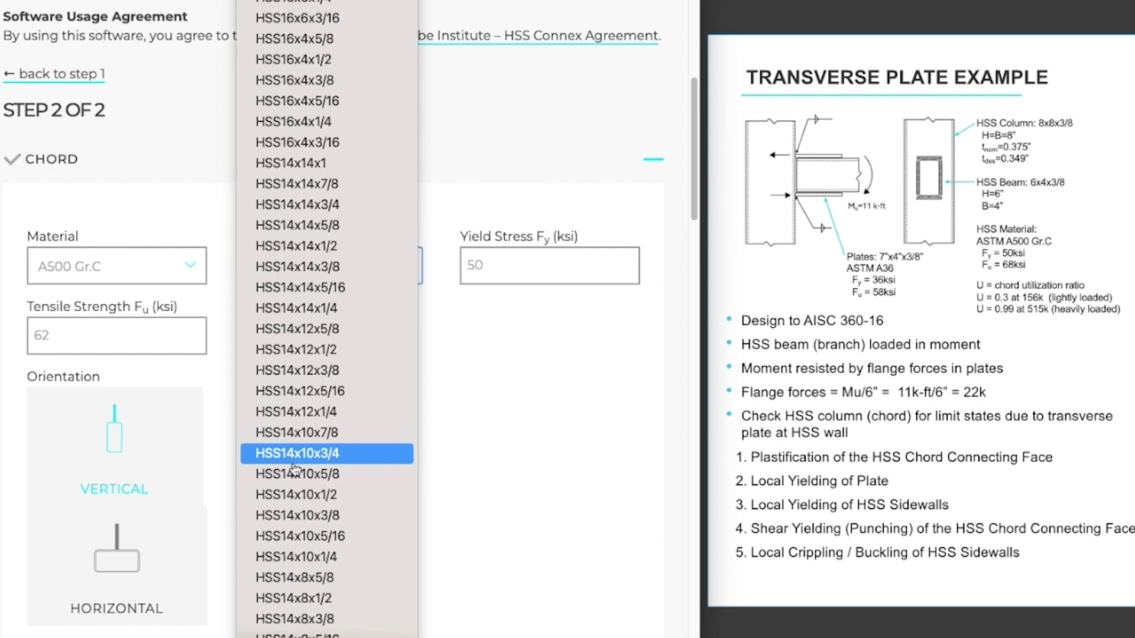
scroll(295, 468, down, 15)
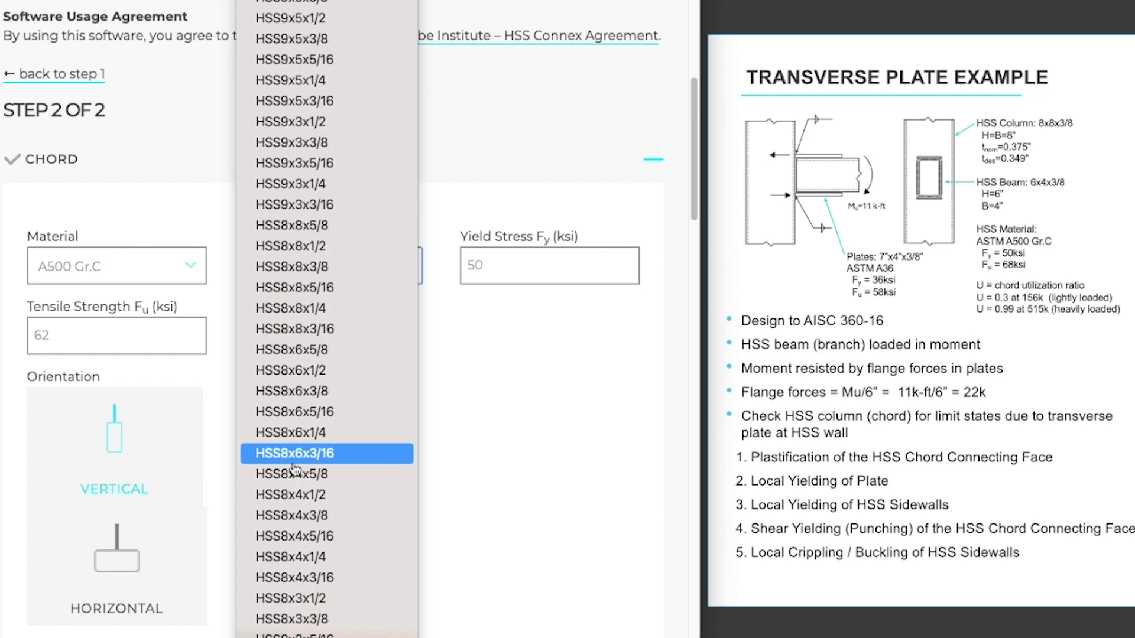
click(317, 266)
scroll(195, 449, down, 2)
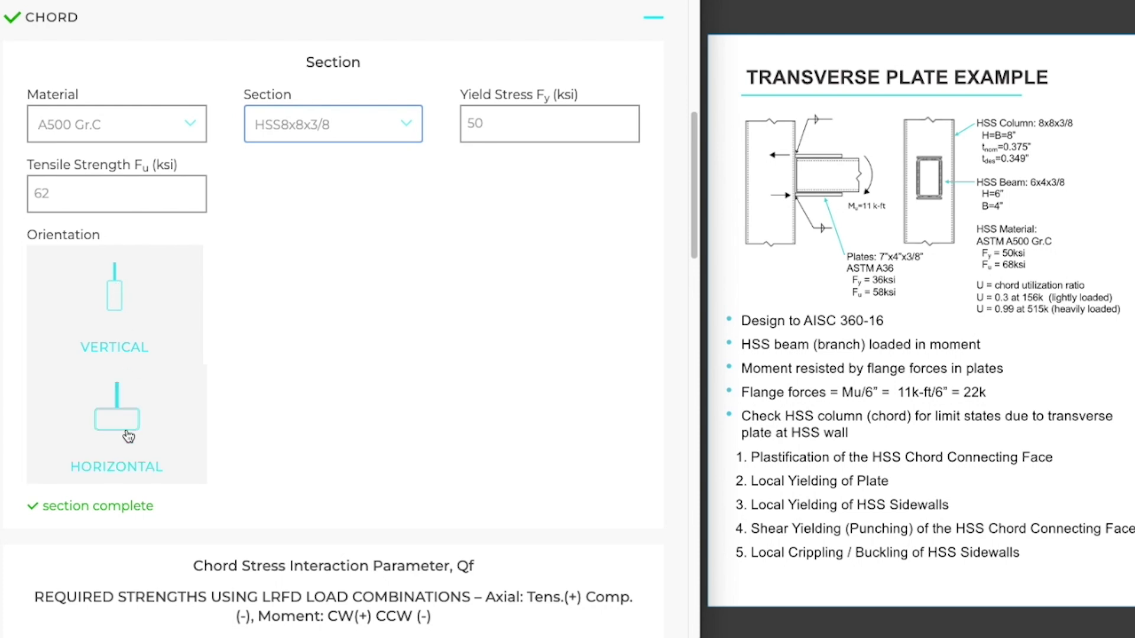
scroll(127, 436, down, 1)
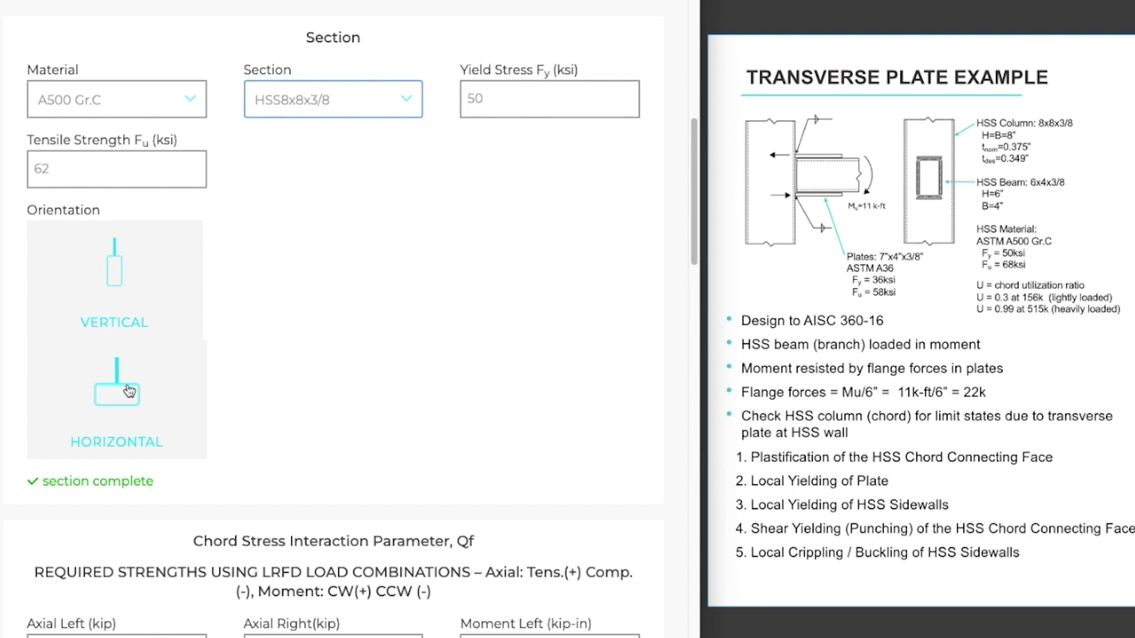
scroll(129, 392, down, 3)
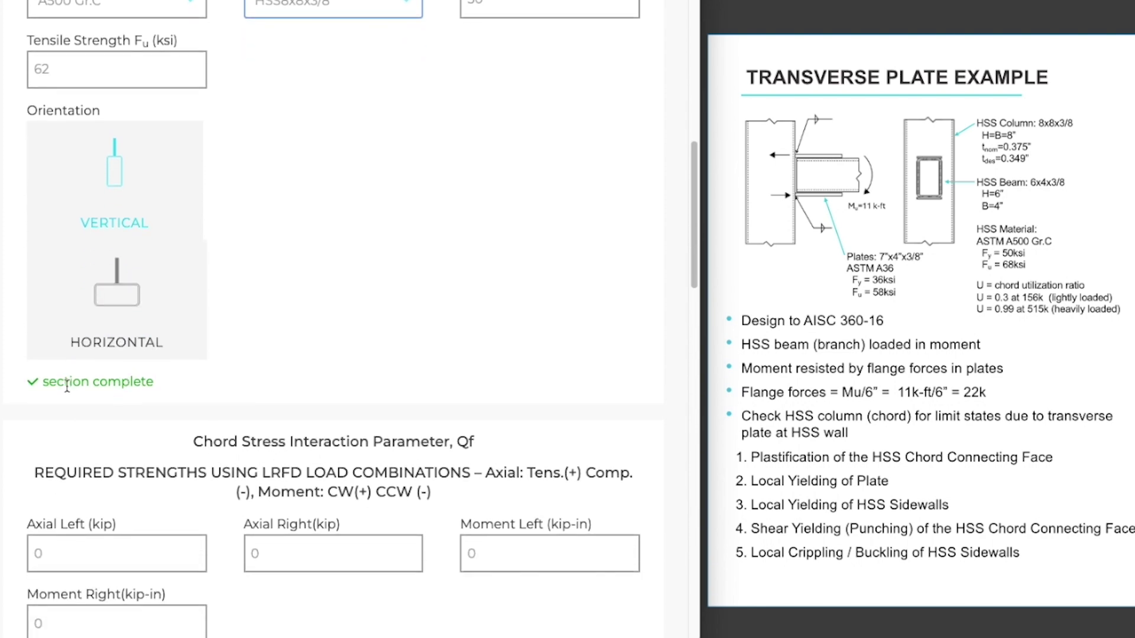
scroll(66, 387, down, 6)
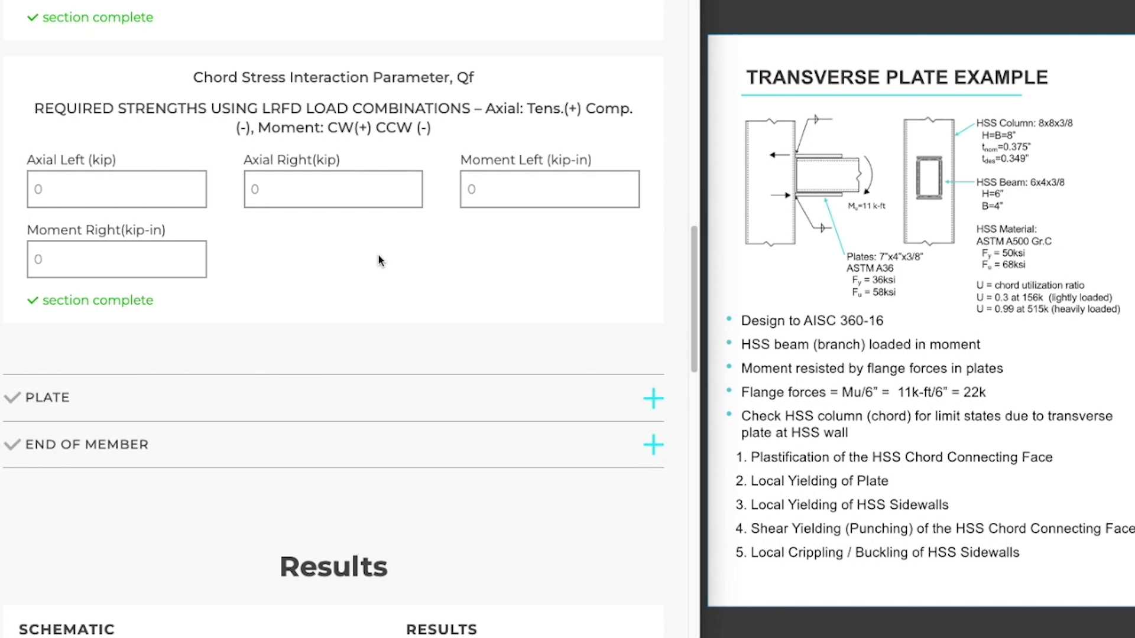
Enter -156 kip for both the left and right chord axial loads.
click(46, 187)
text(-156)
click(277, 190)
double_click(277, 190)
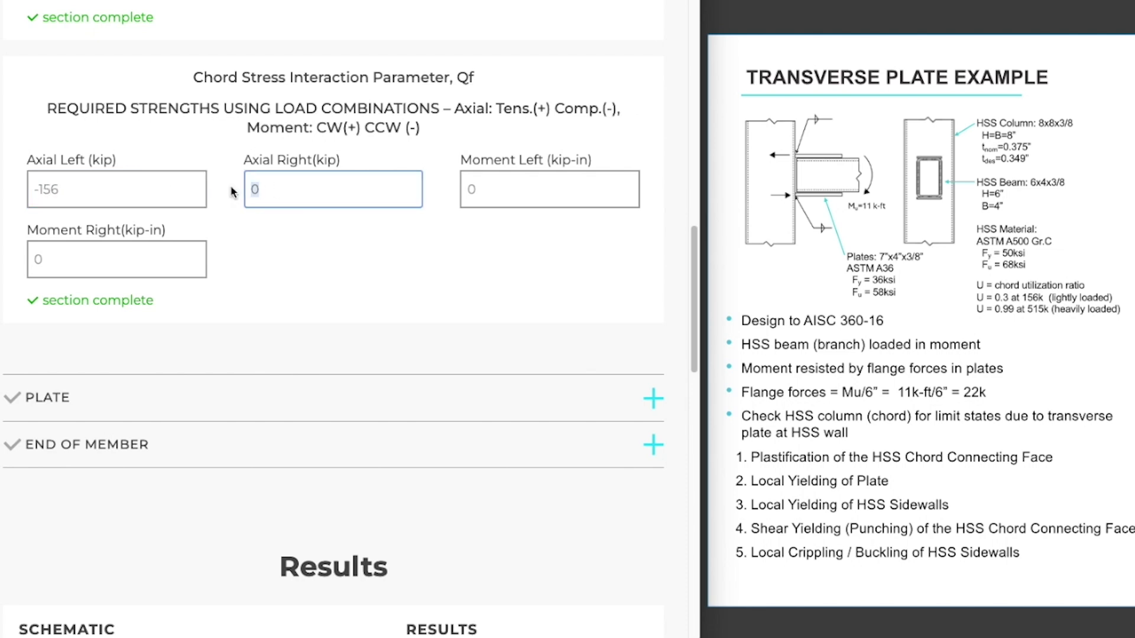
text(-156)
click(444, 261)
scroll(117, 307, down, 4)
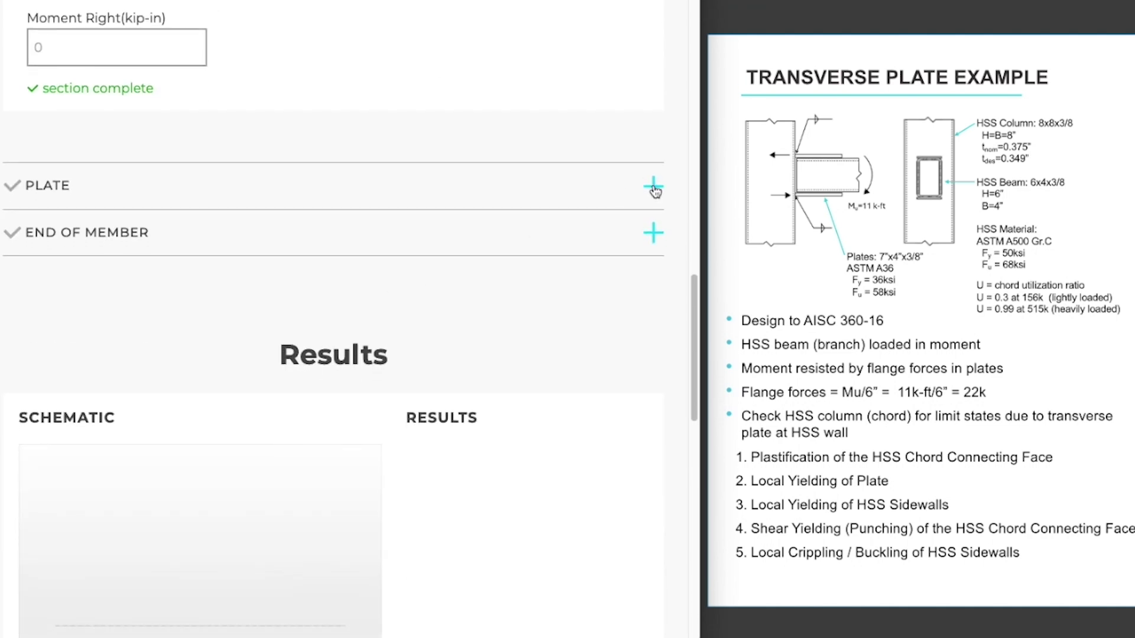
click(652, 187)
Define the plate as A36 with width Bp 4 in and thickness tp 0.375 in.
scroll(241, 358, down, 2)
scroll(242, 360, down, 1)
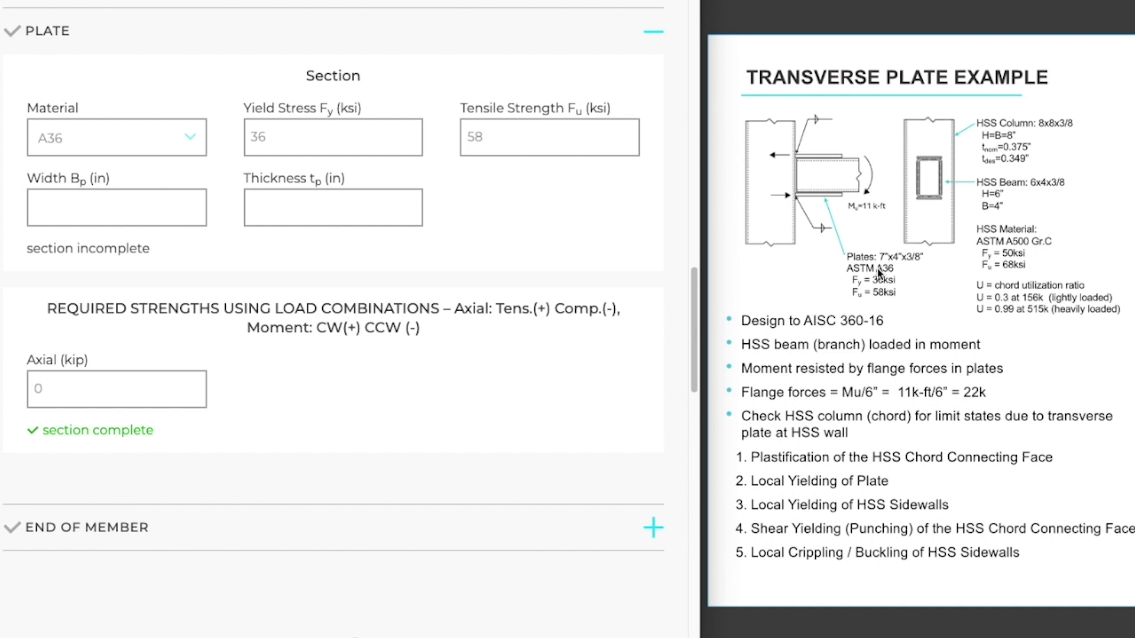
click(188, 140)
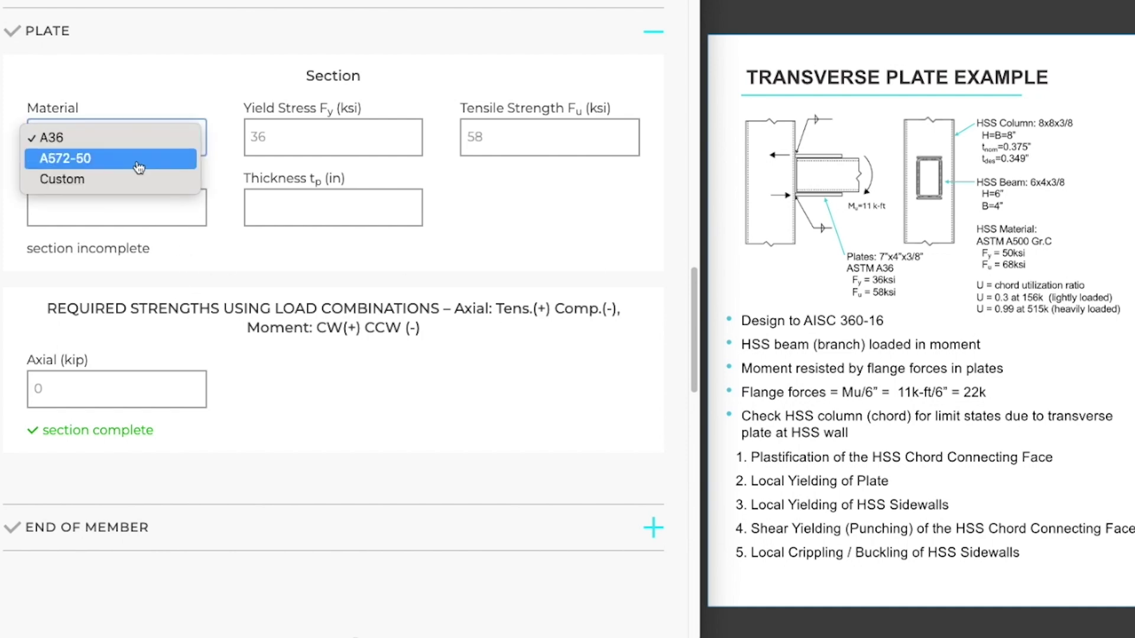
click(167, 83)
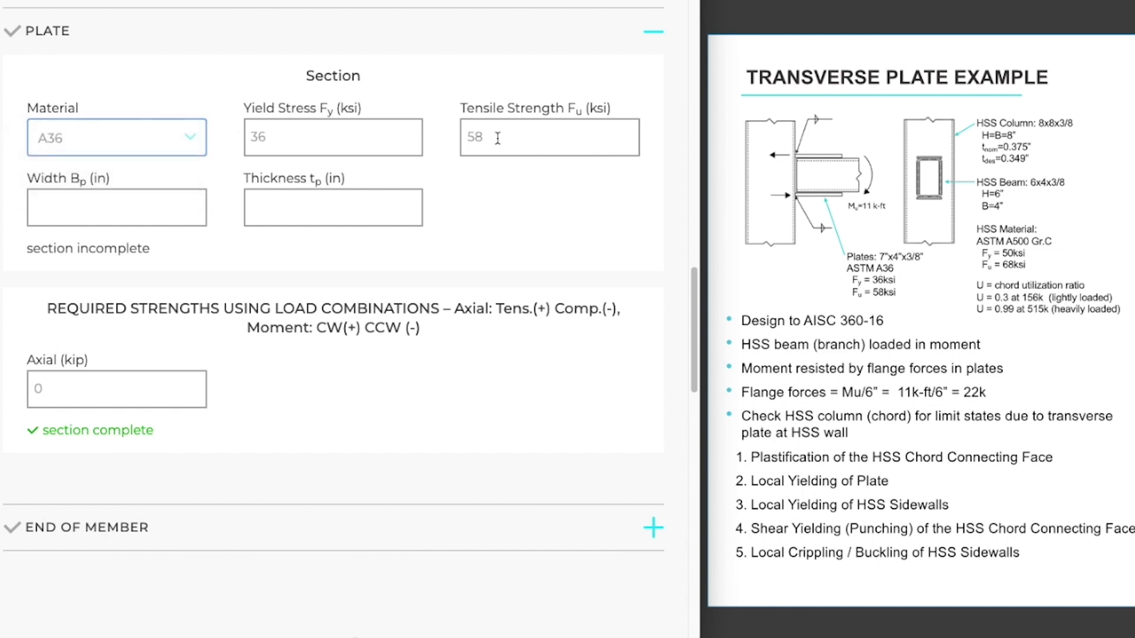
click(127, 214)
text(4)
click(321, 205)
text(0.375)
click(288, 253)
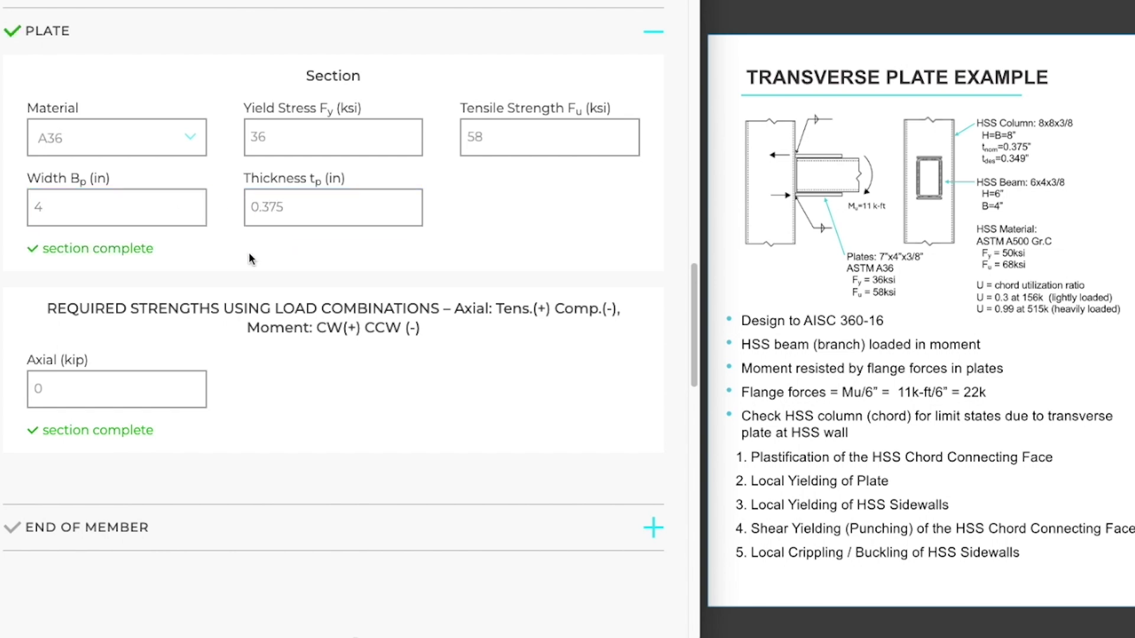
scroll(129, 272, down, 3)
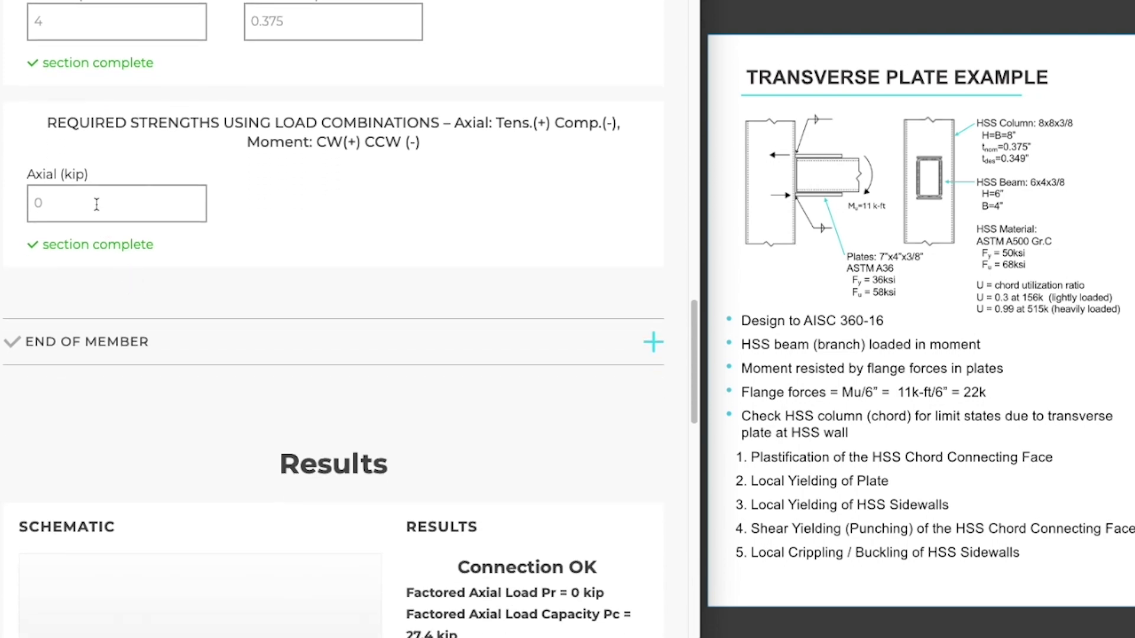
Replace the plate's 0 axial load with 22 kip.
click(65, 204)
double_click(24, 206)
text(22)
click(257, 221)
scroll(281, 275, down, 2)
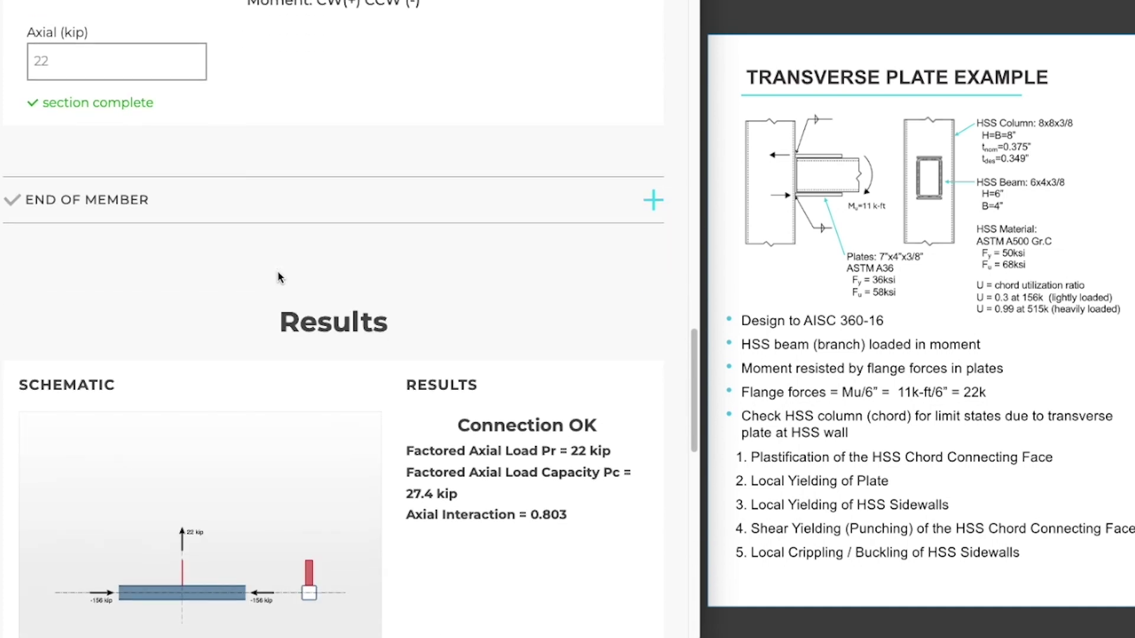
Answer No to whether the connection is at the end of the member.
click(653, 203)
scroll(320, 352, down, 2)
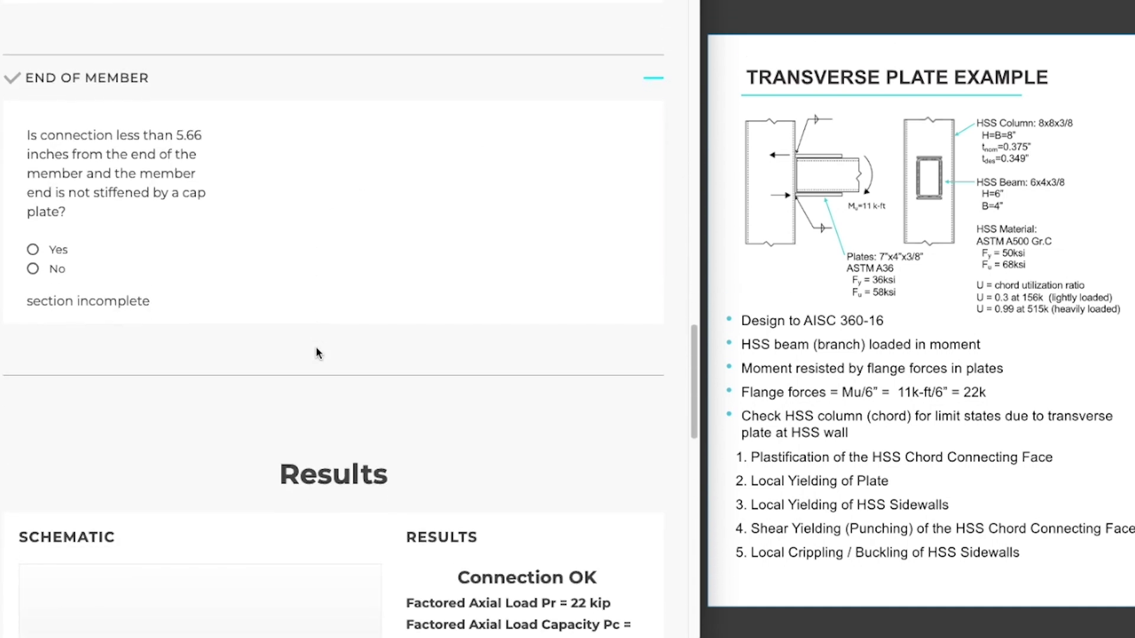
click(184, 285)
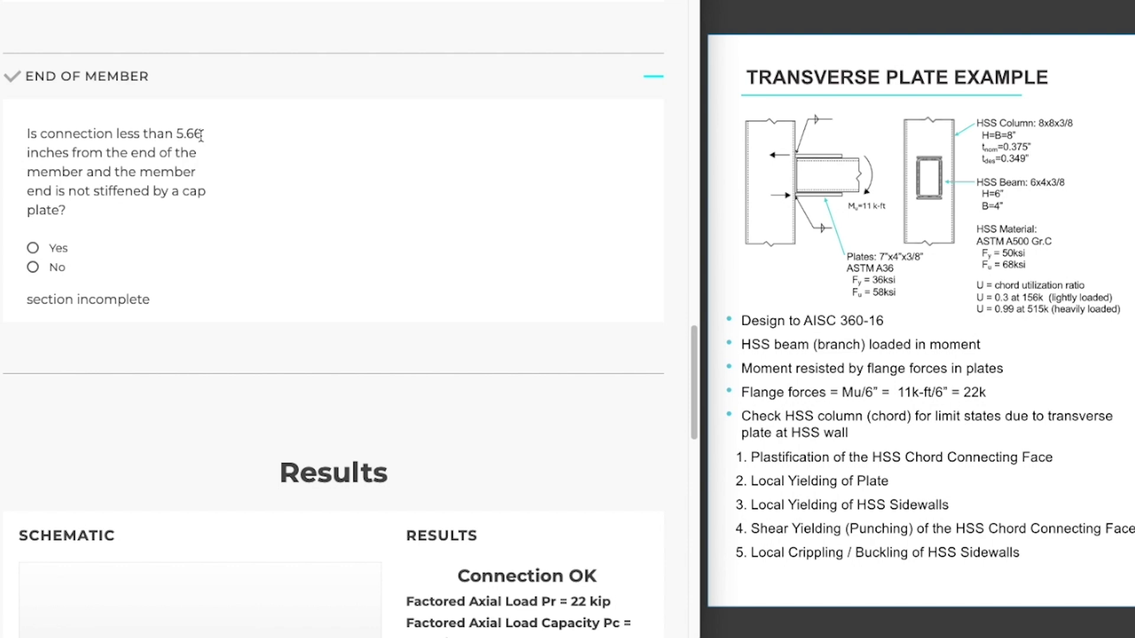
click(129, 270)
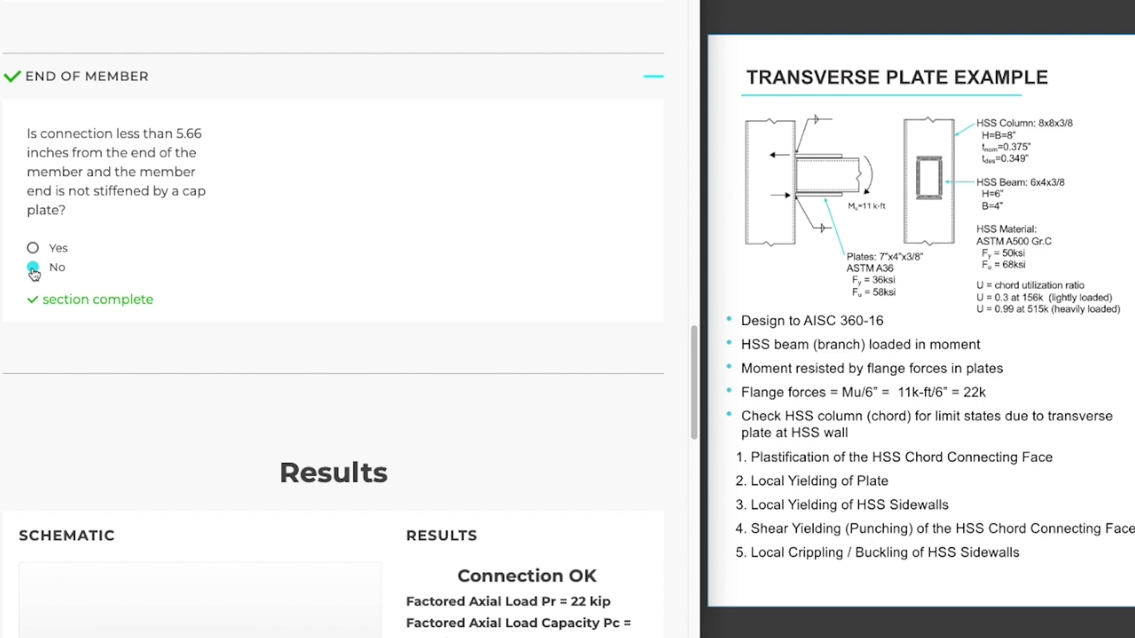
scroll(150, 333, down, 5)
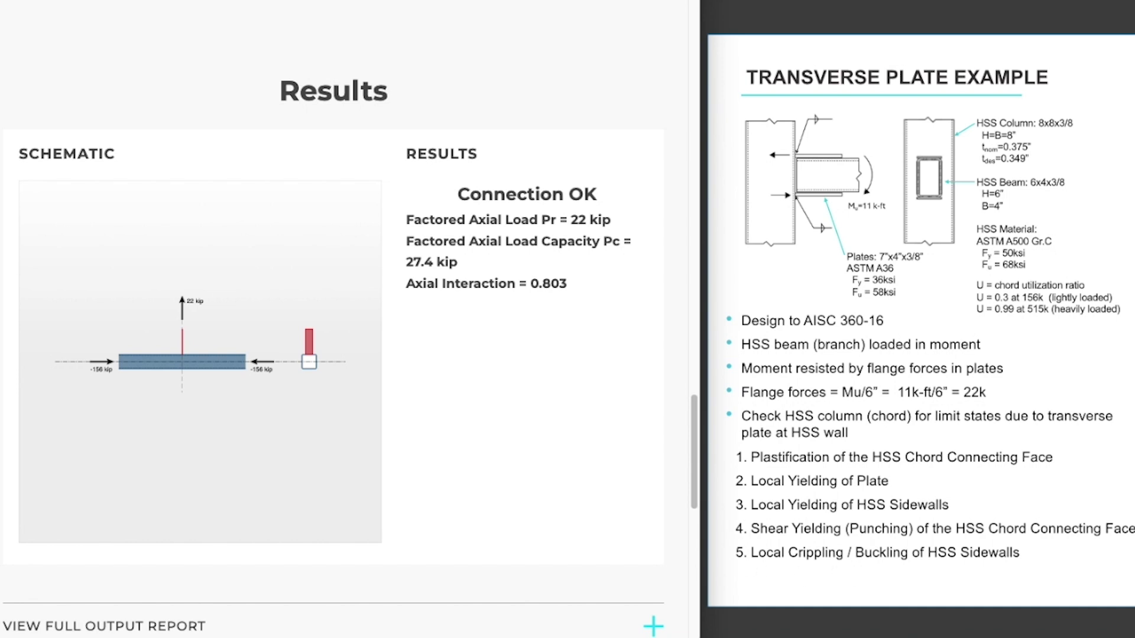
Advance the slides to the plastification equations and scroll through the Connection OK results.
key(Right)
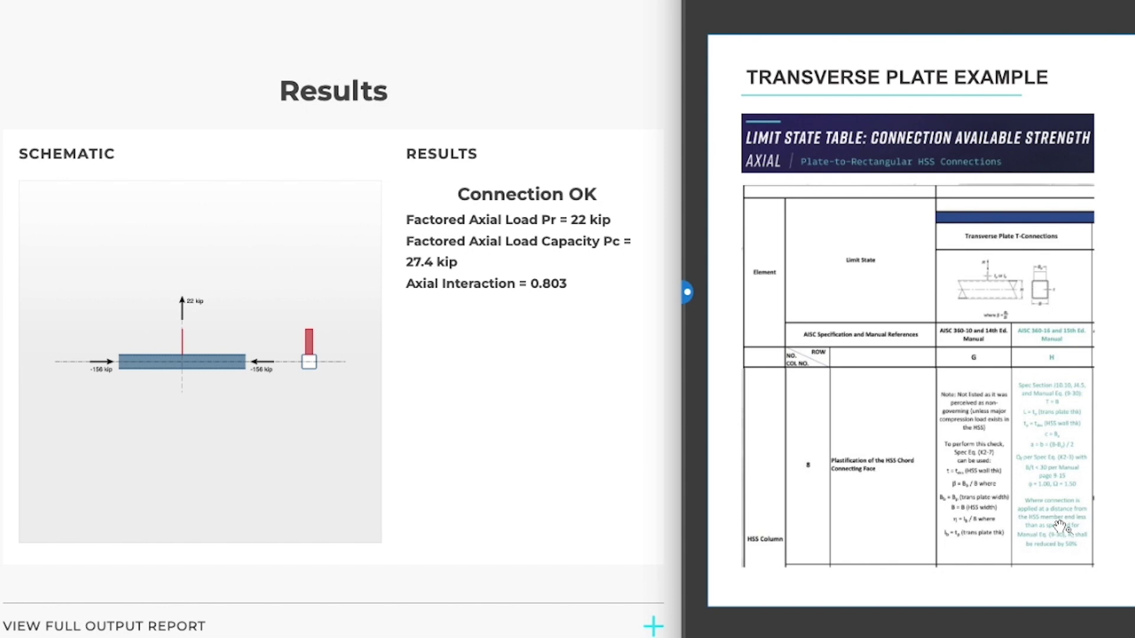
key(Right)
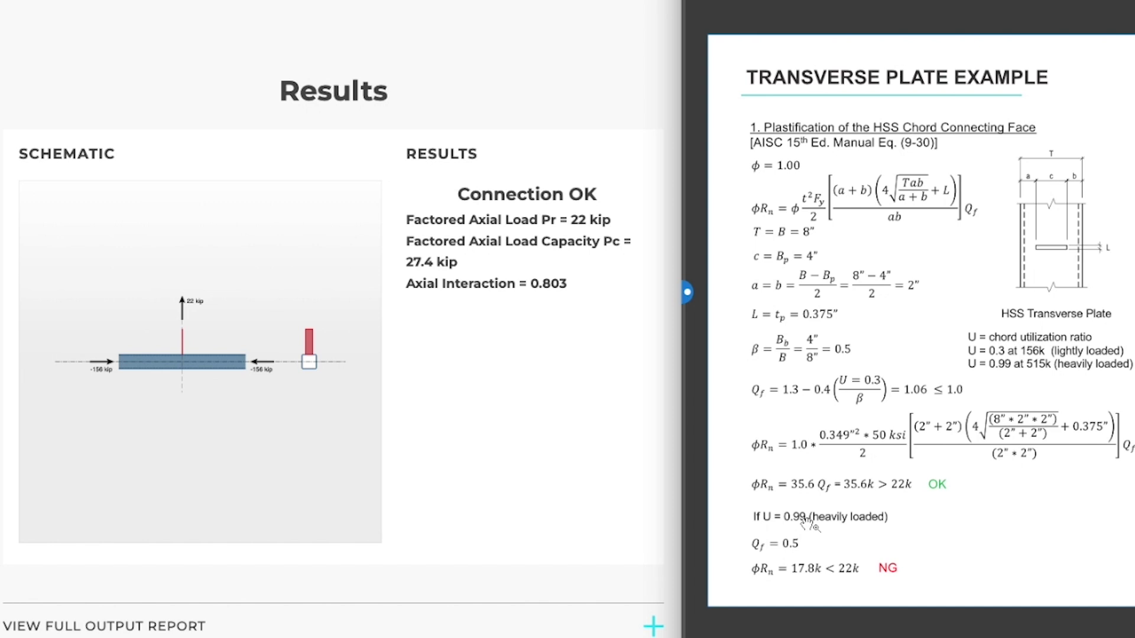
scroll(449, 496, down, 5)
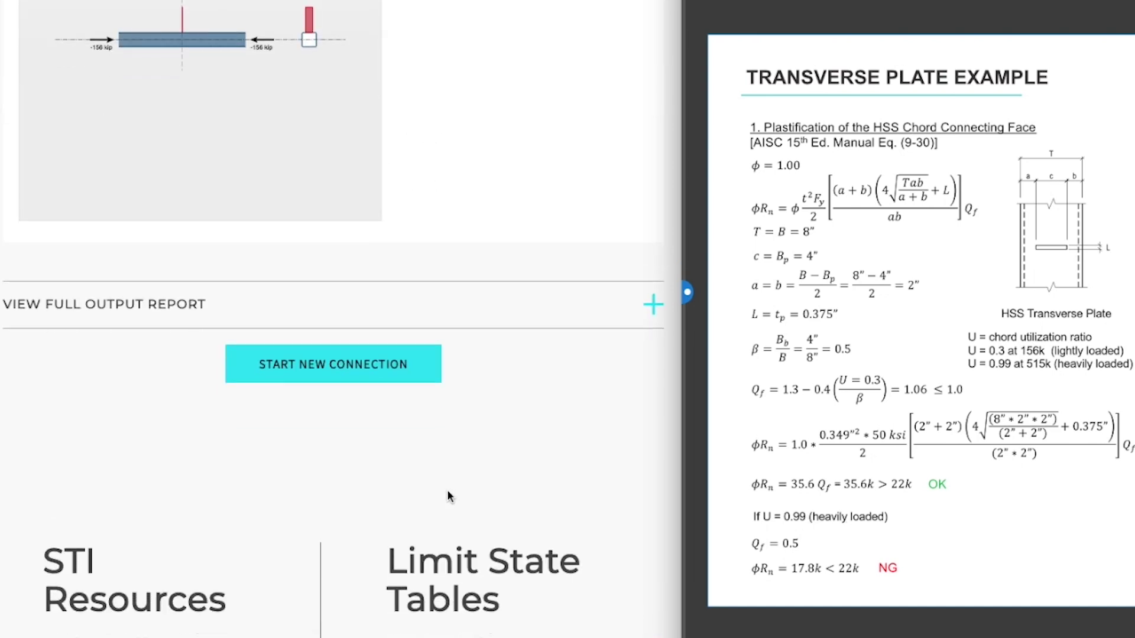
scroll(449, 496, down, 4)
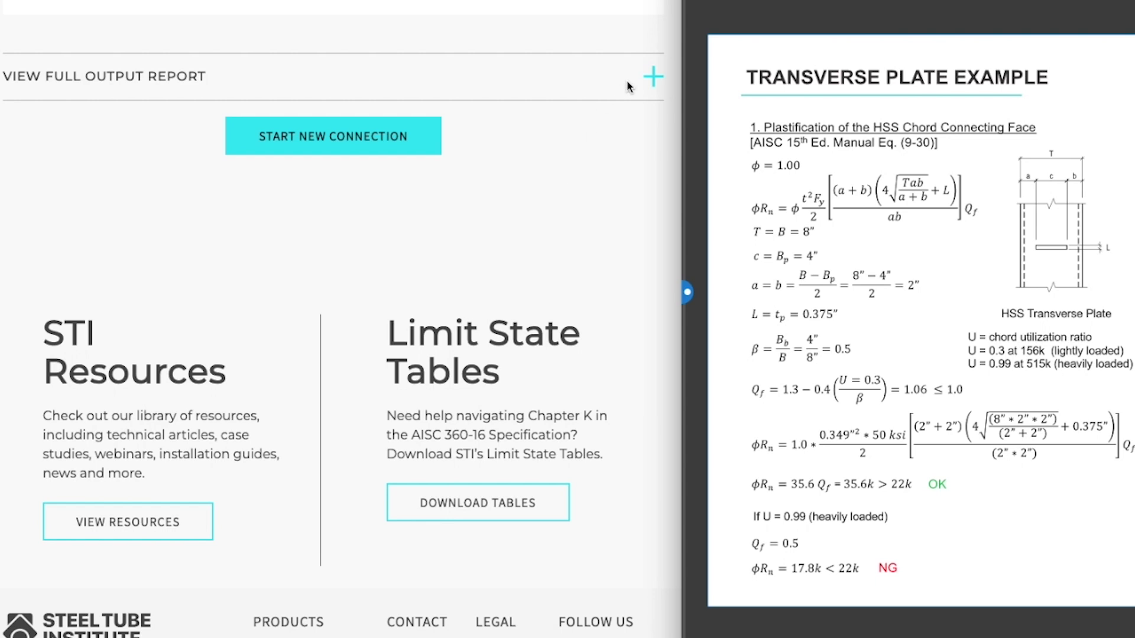
Expand the full output report and scroll through its inputs, limit states and 27.4 kip governing capacity.
click(652, 76)
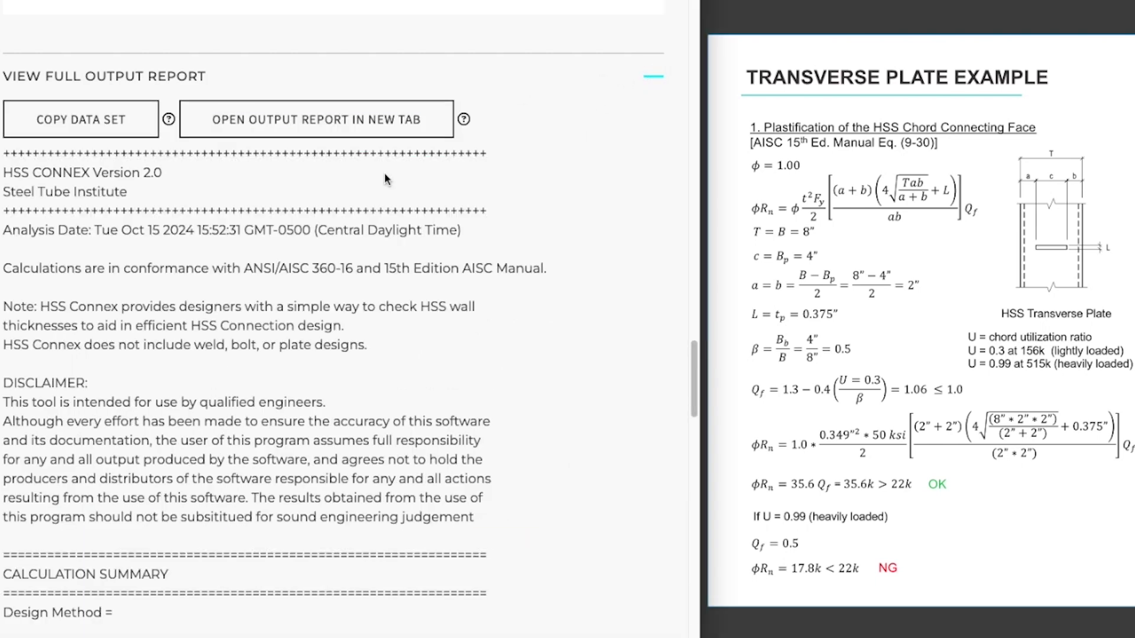
scroll(161, 380, down, 3)
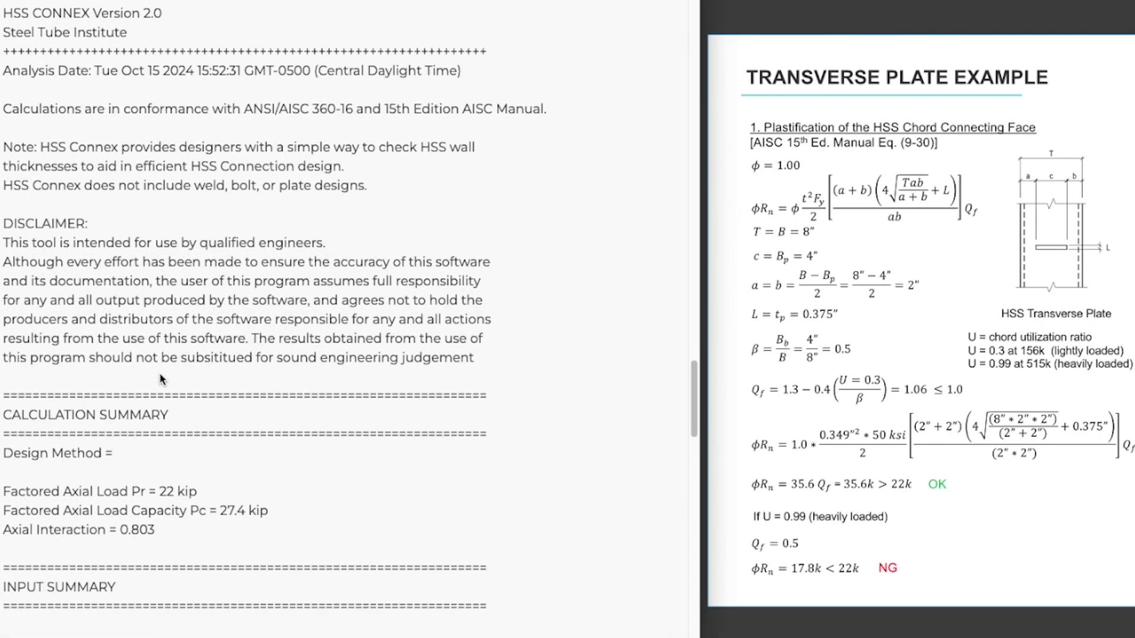
scroll(161, 379, down, 6)
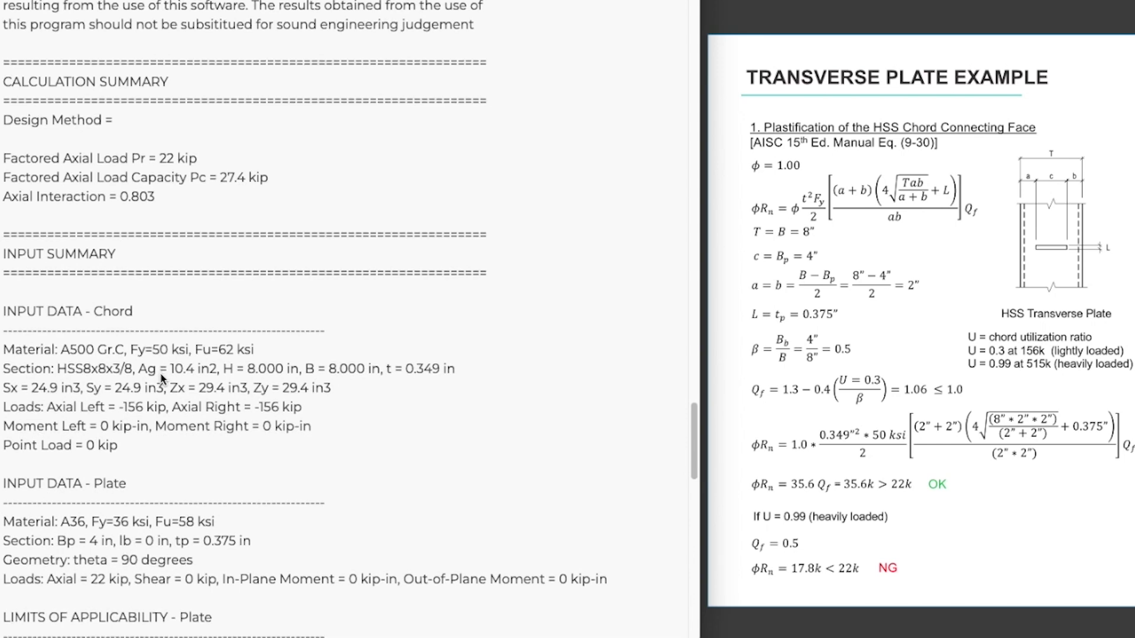
scroll(161, 379, down, 1)
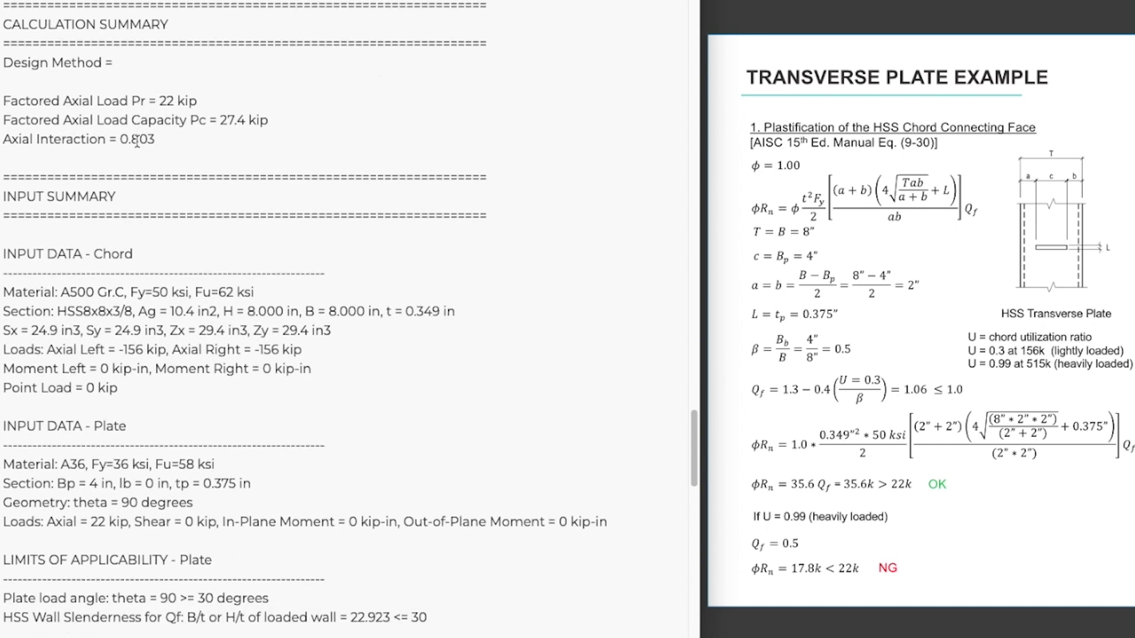
scroll(156, 337, down, 3)
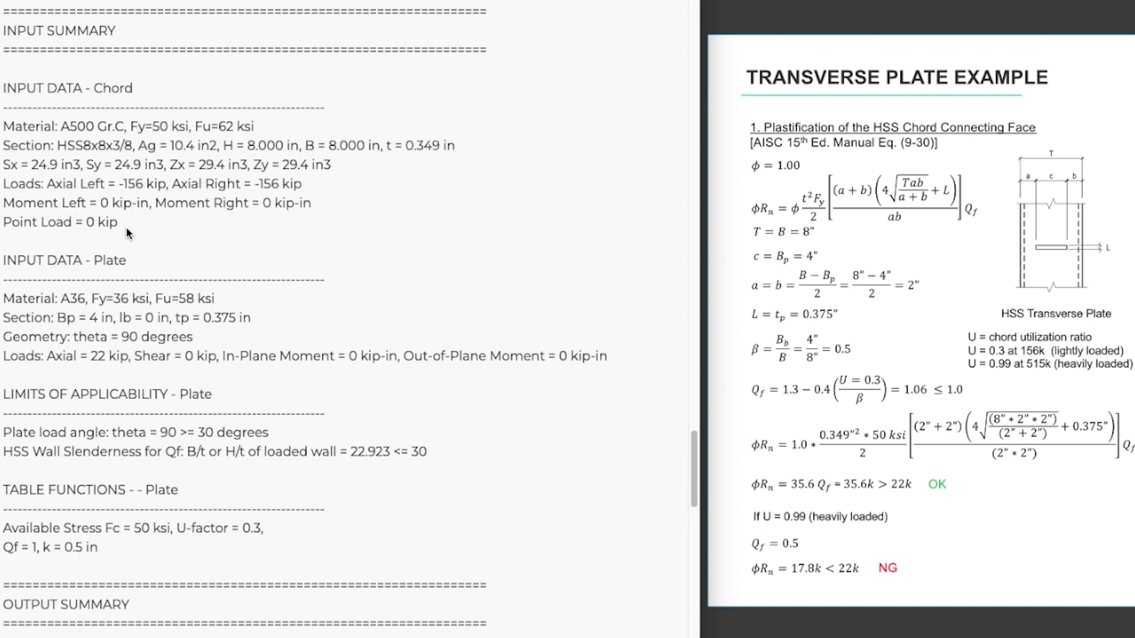
scroll(118, 266, down, 1)
scroll(123, 351, down, 4)
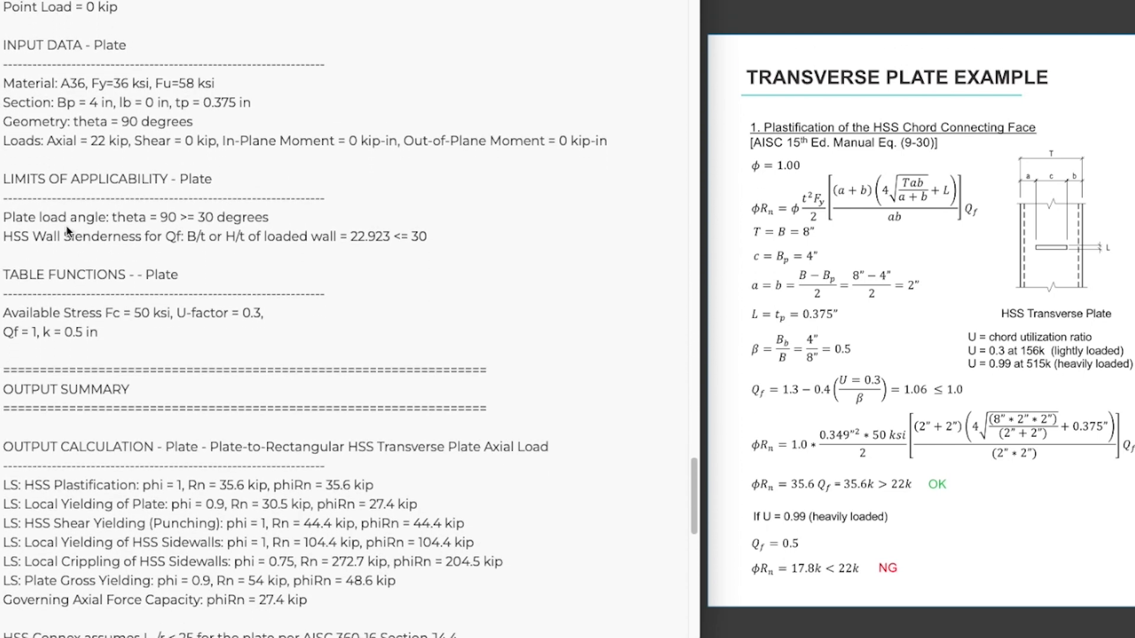
scroll(67, 272, down, 2)
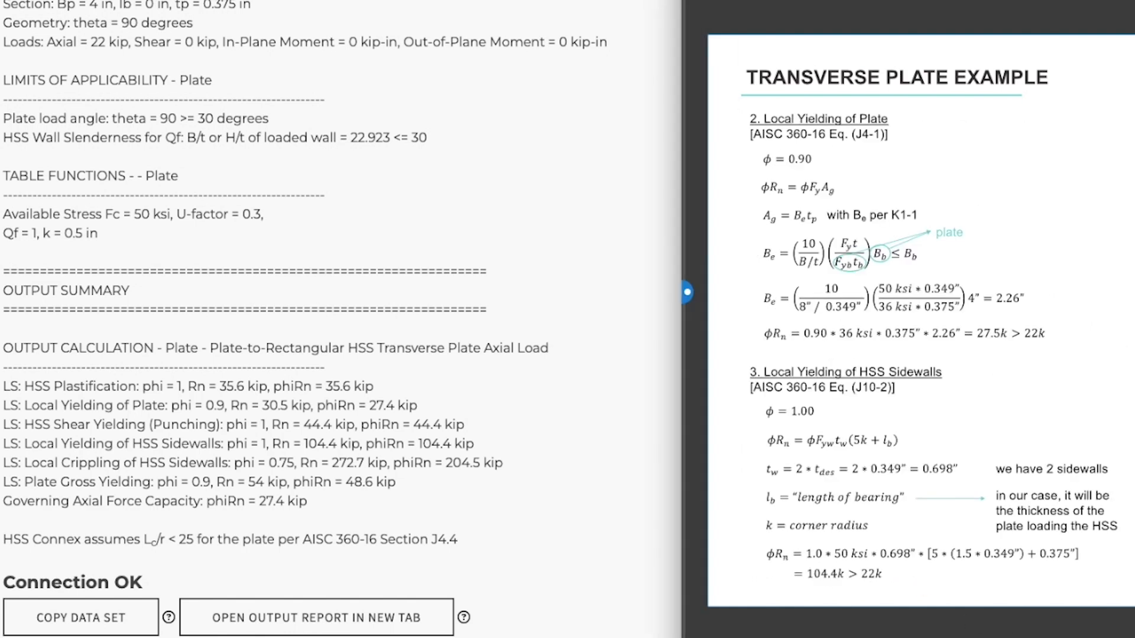
Scroll the report past START NEW CONNECTION and advance the slides to punching shear (44.5k) and sidewall crippling (204k).
scroll(165, 422, down, 5)
scroll(165, 428, down, 2)
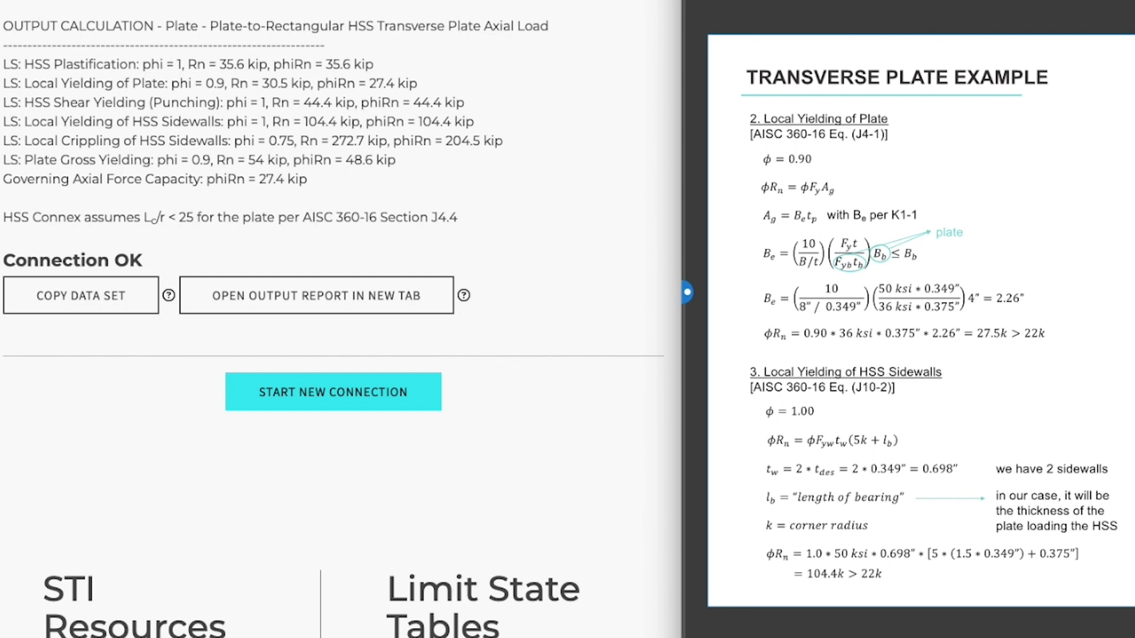
key(Page_Down)
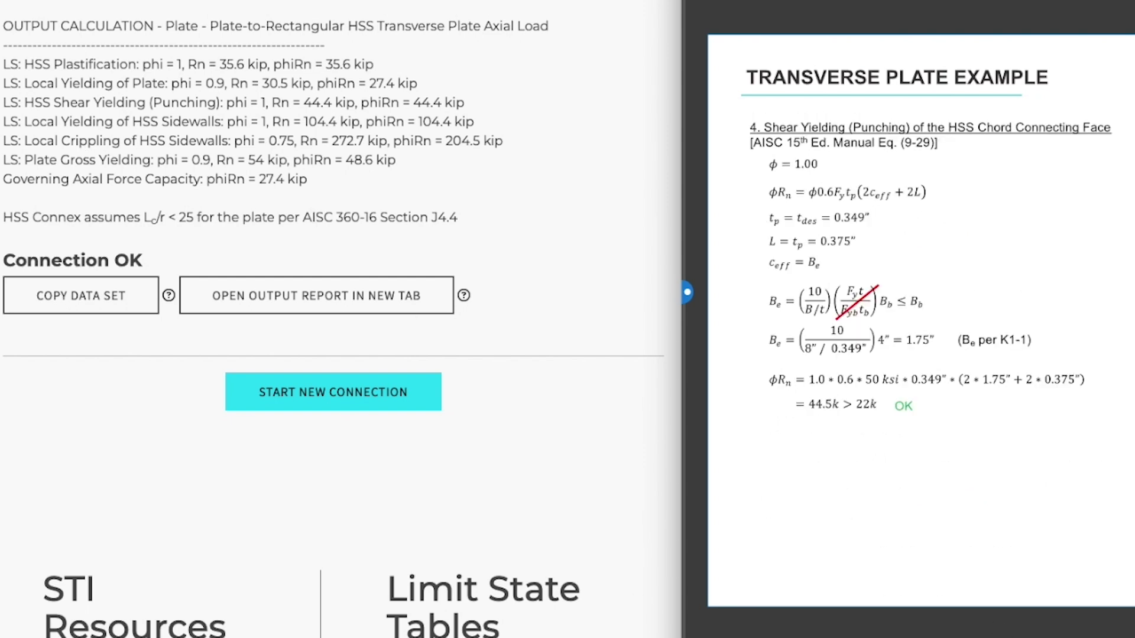
key(Page_Down)
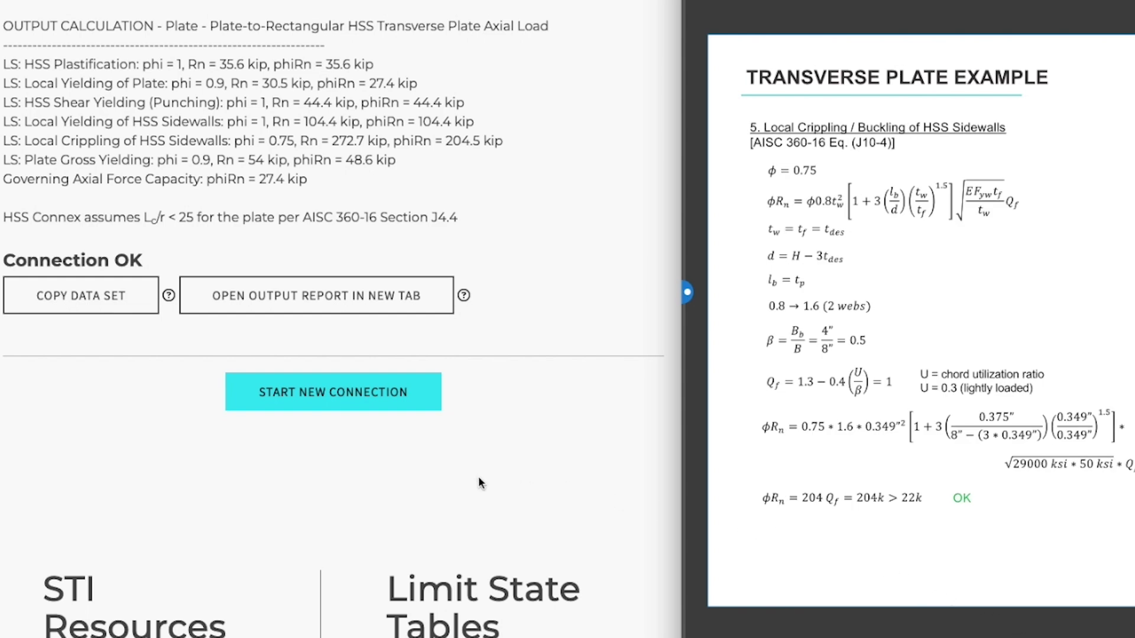
scroll(211, 451, down, 3)
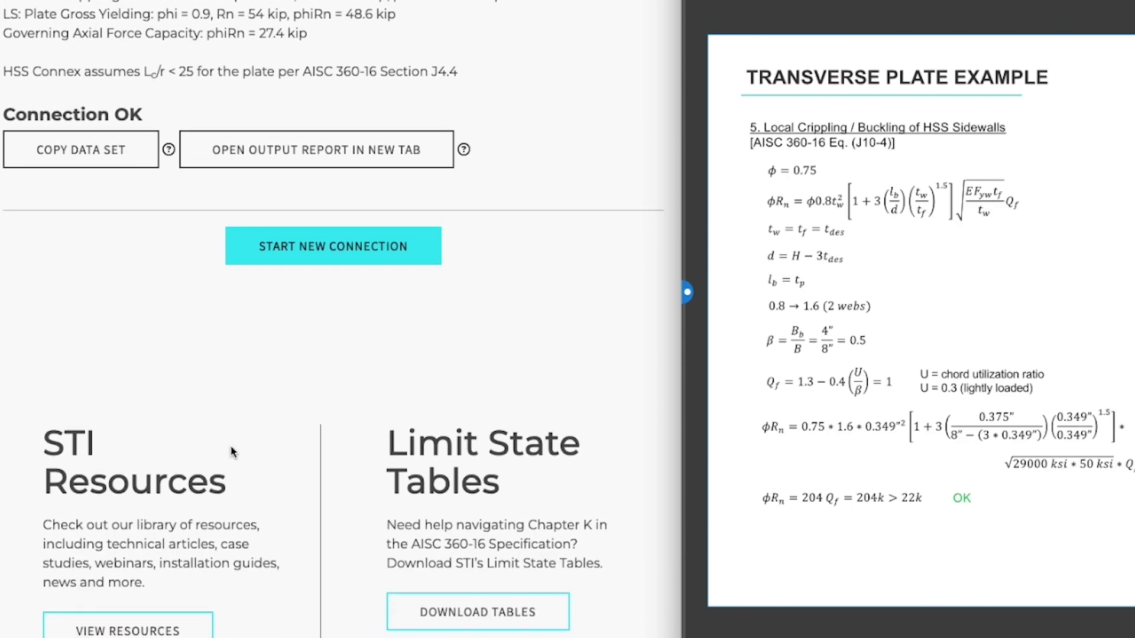